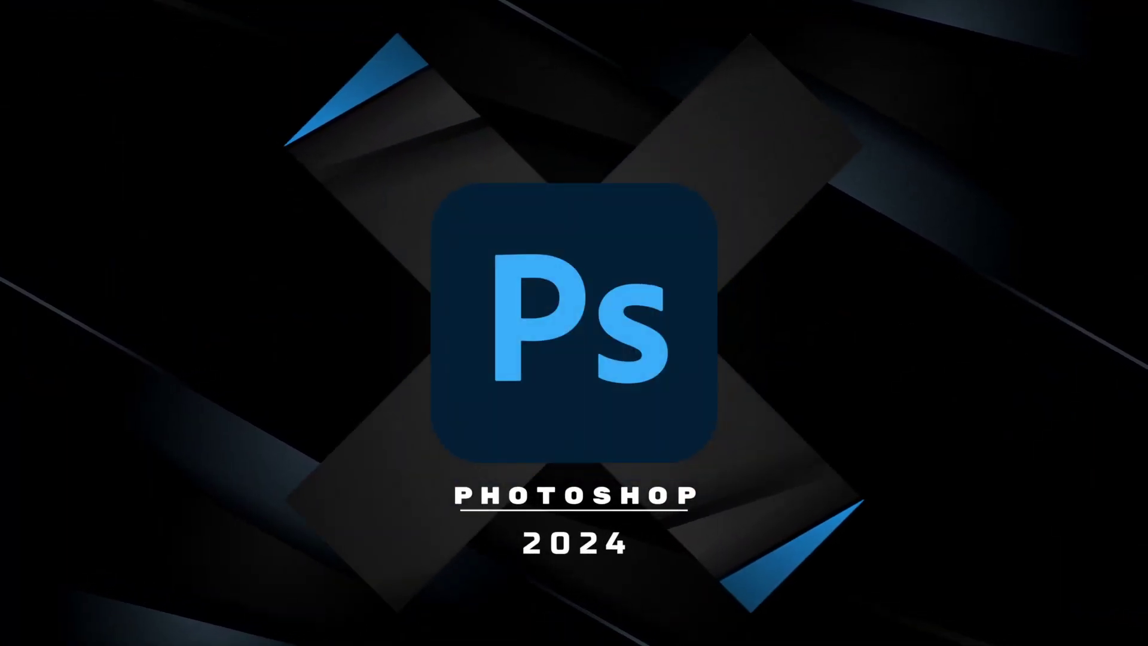
- Zoom in and lasso-select the copper cup and spoon on the wooden stool top
{"action": "left_click", "coordinate": [369, 474]}
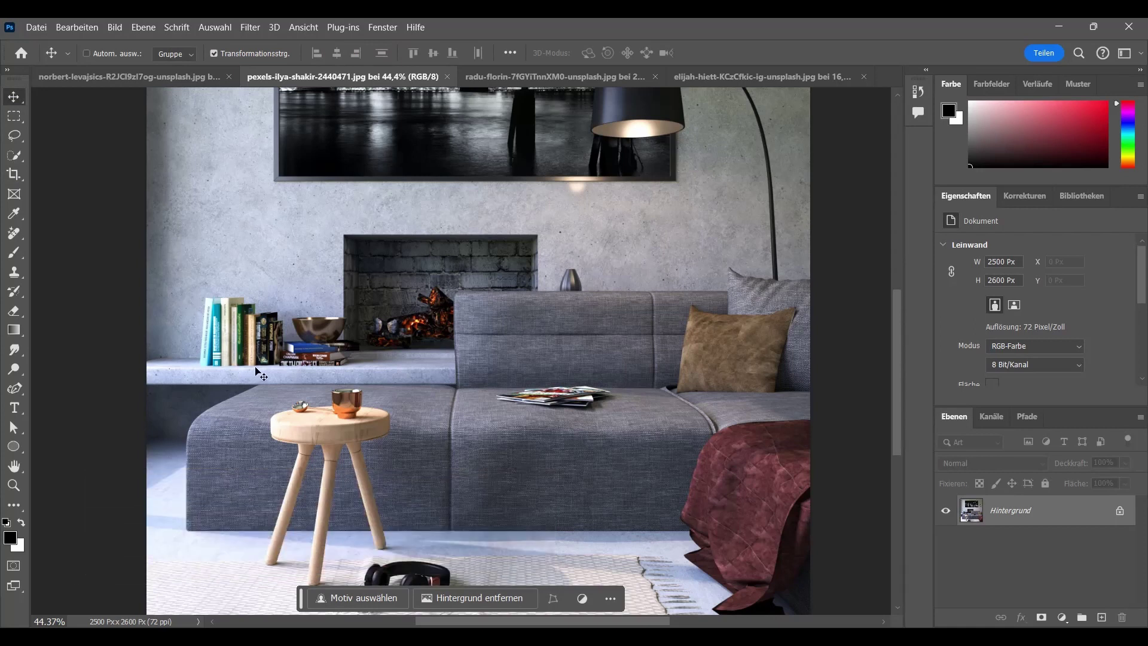
{"action": "scroll", "coordinate": [281, 408], "scroll_direction": "up", "scroll_amount": 2}
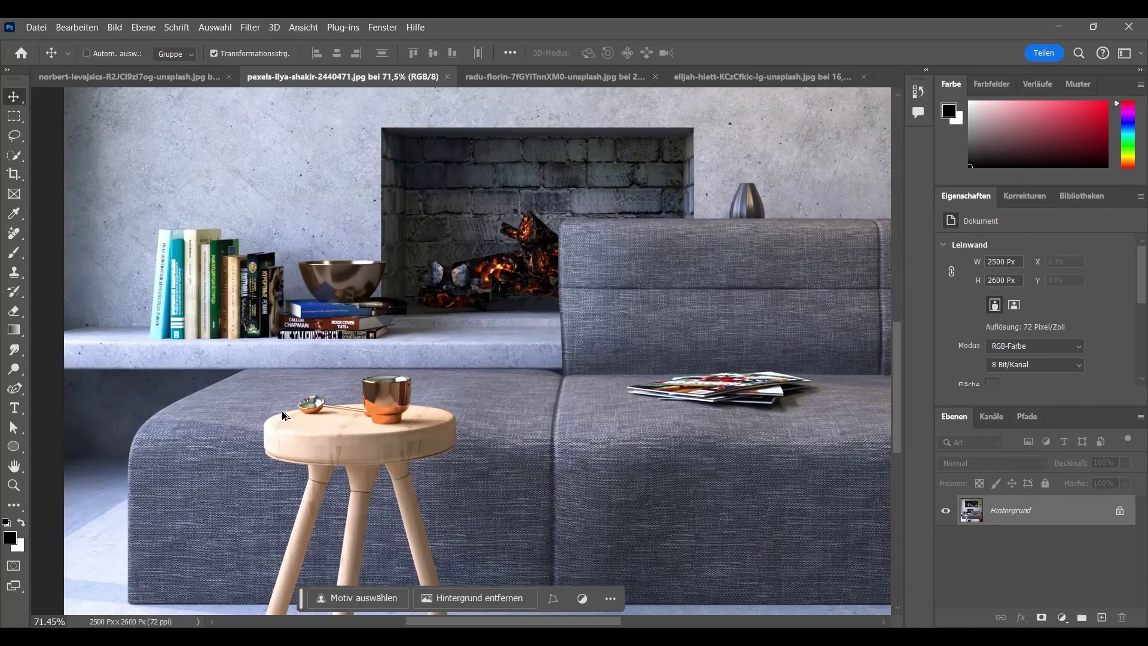
{"action": "scroll", "coordinate": [358, 437], "scroll_direction": "up", "scroll_amount": 2}
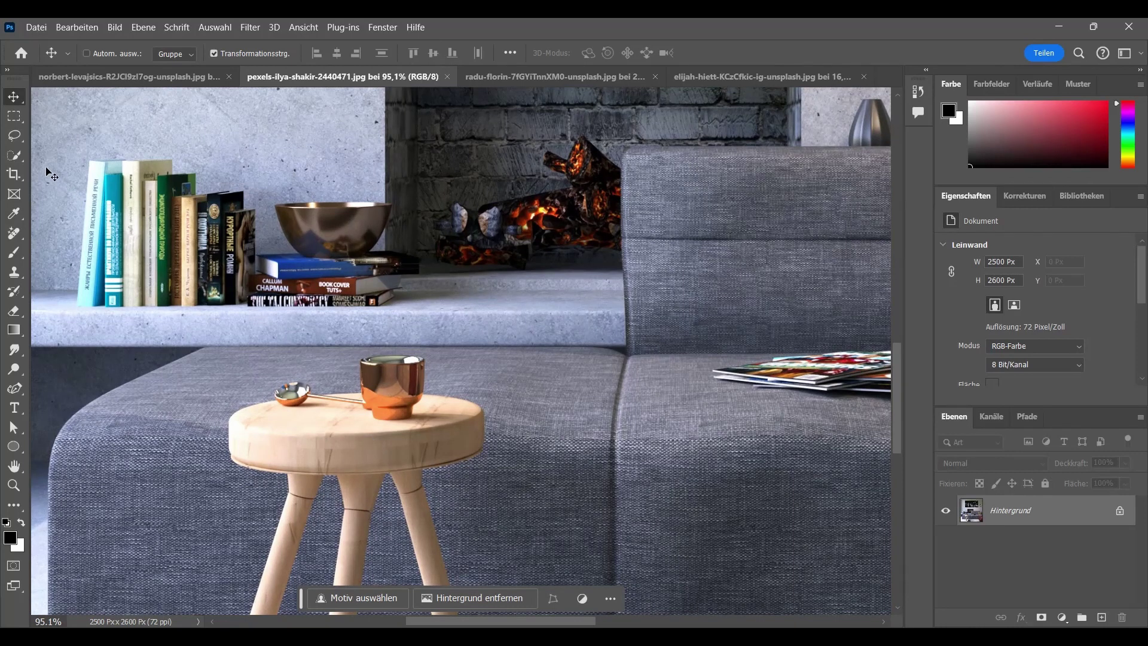
{"action": "left_click", "coordinate": [13, 137]}
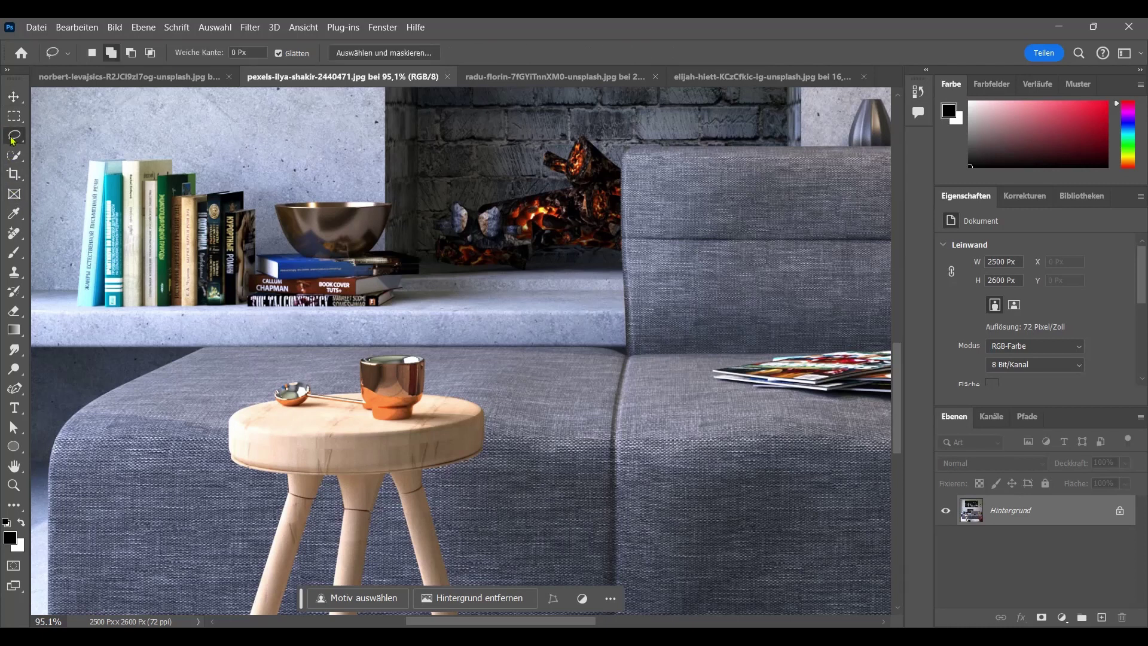
{"action": "left_click_drag", "start_coordinate": [253, 417], "coordinate": [474, 367]}
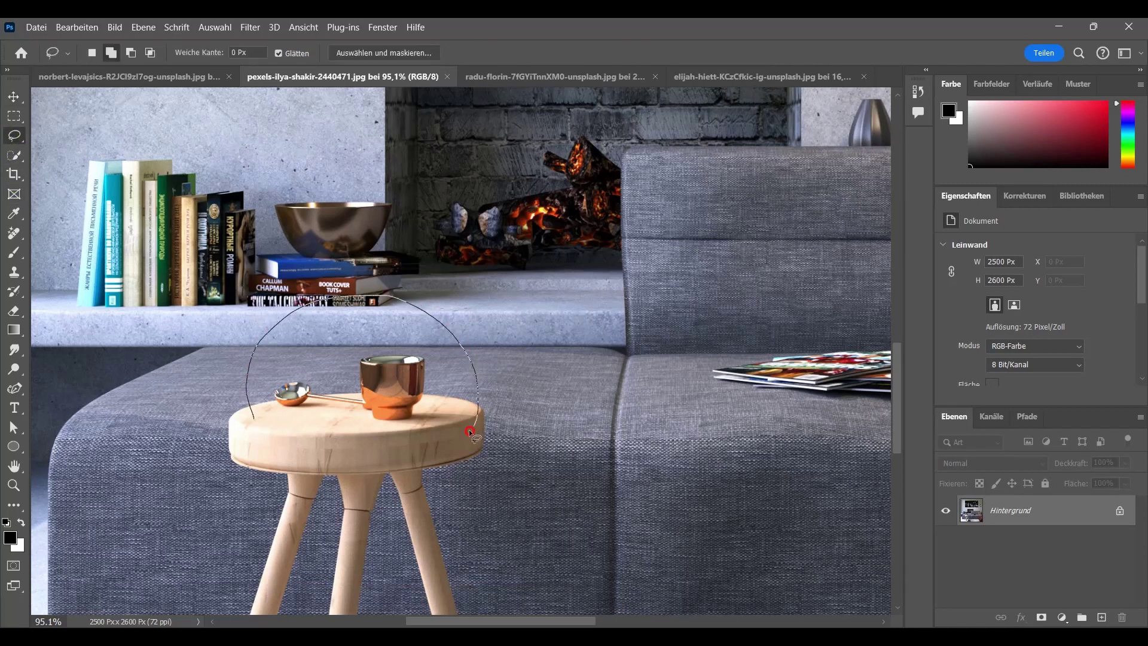
{"action": "left_click_drag", "start_coordinate": [474, 367], "coordinate": [255, 417]}
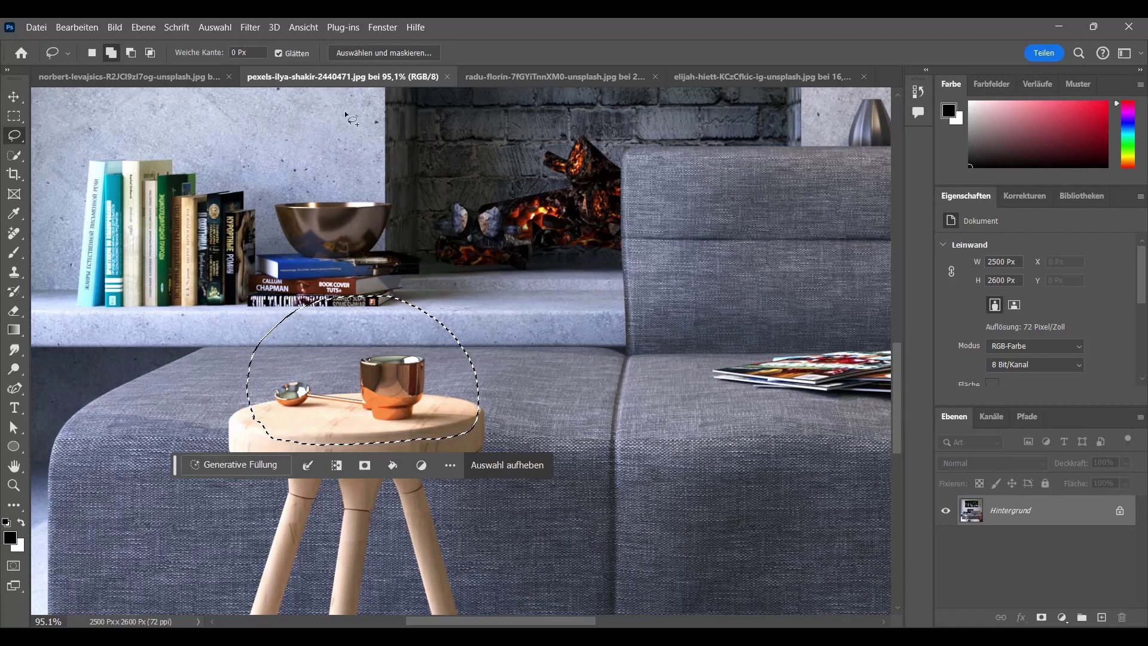
{"action": "left_click", "coordinate": [380, 28]}
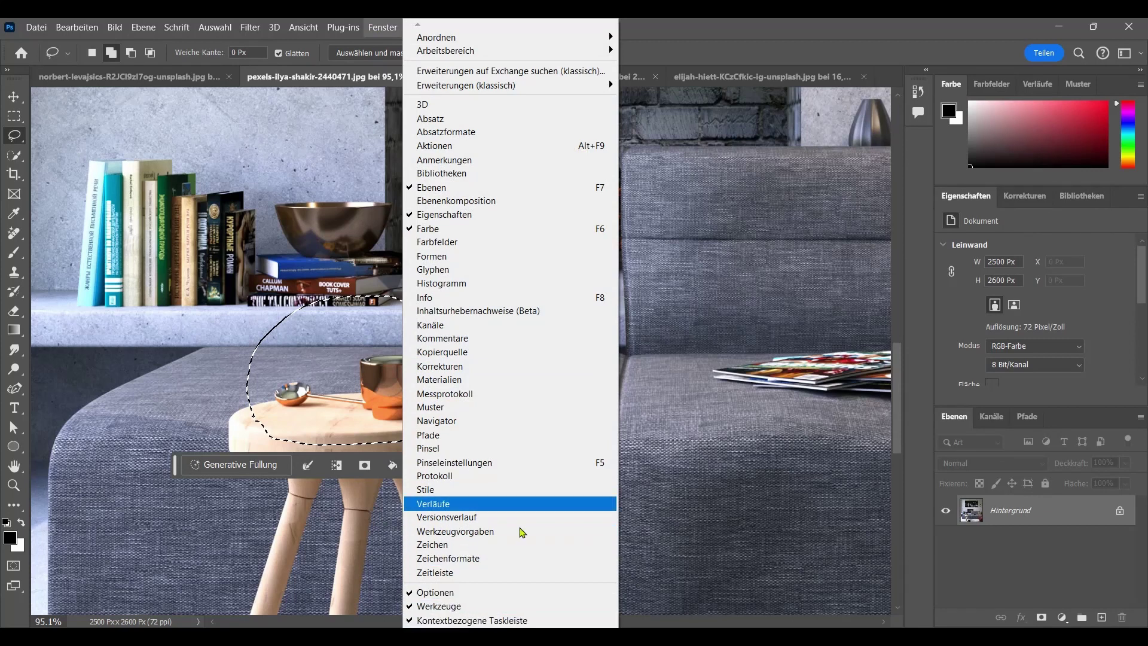
- Generative-fill the selection with the prompt 'Schüssel' to add a bowl
{"action": "key", "text": "Escape"}
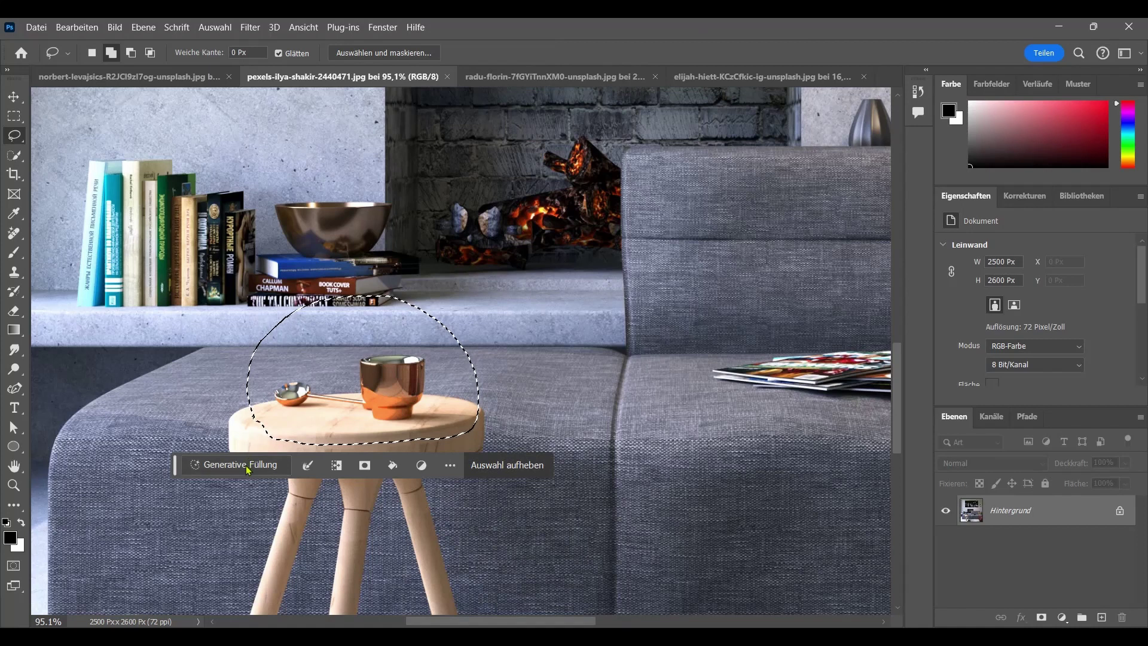
{"action": "left_click", "coordinate": [240, 464]}
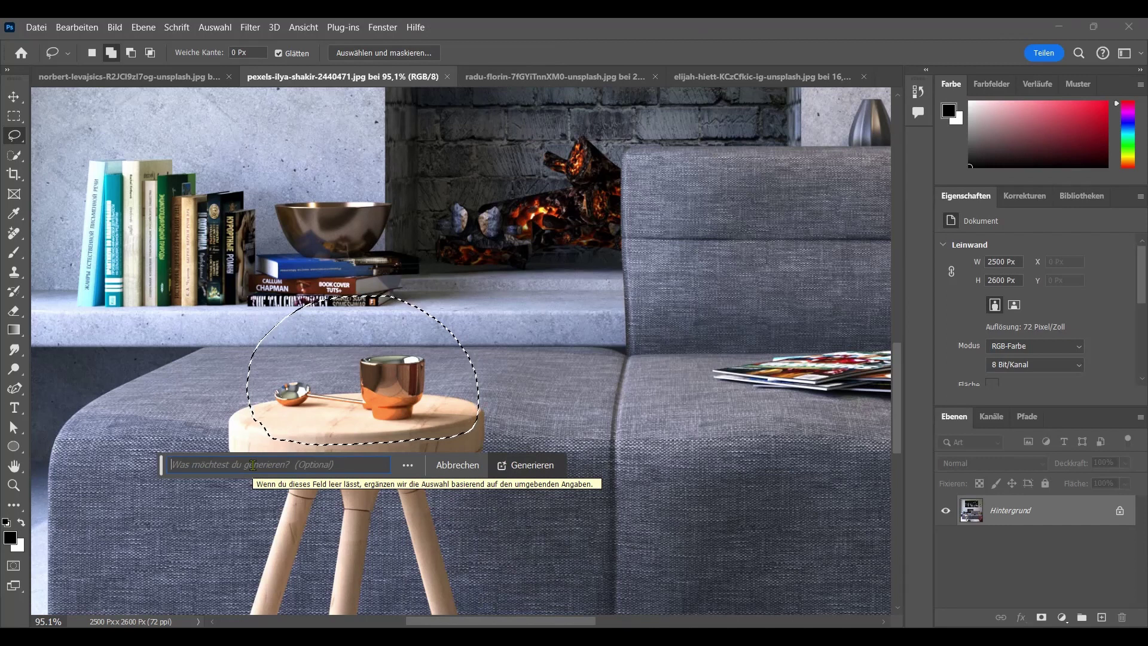
{"action": "type", "text": "Schüssel"}
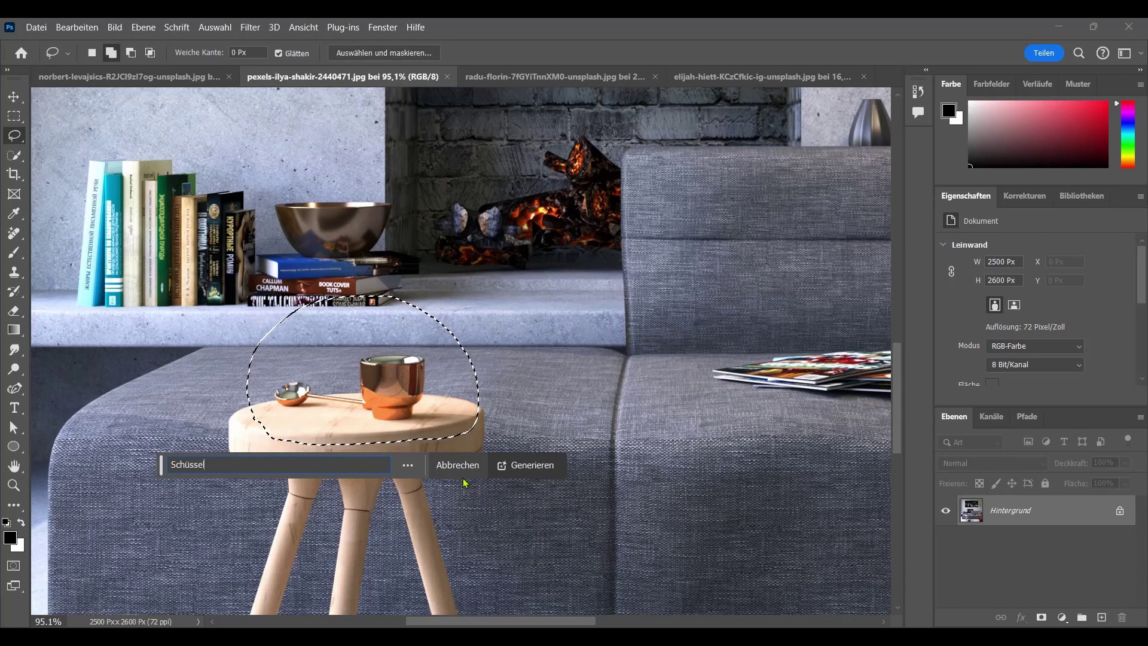
{"action": "left_click", "coordinate": [520, 465]}
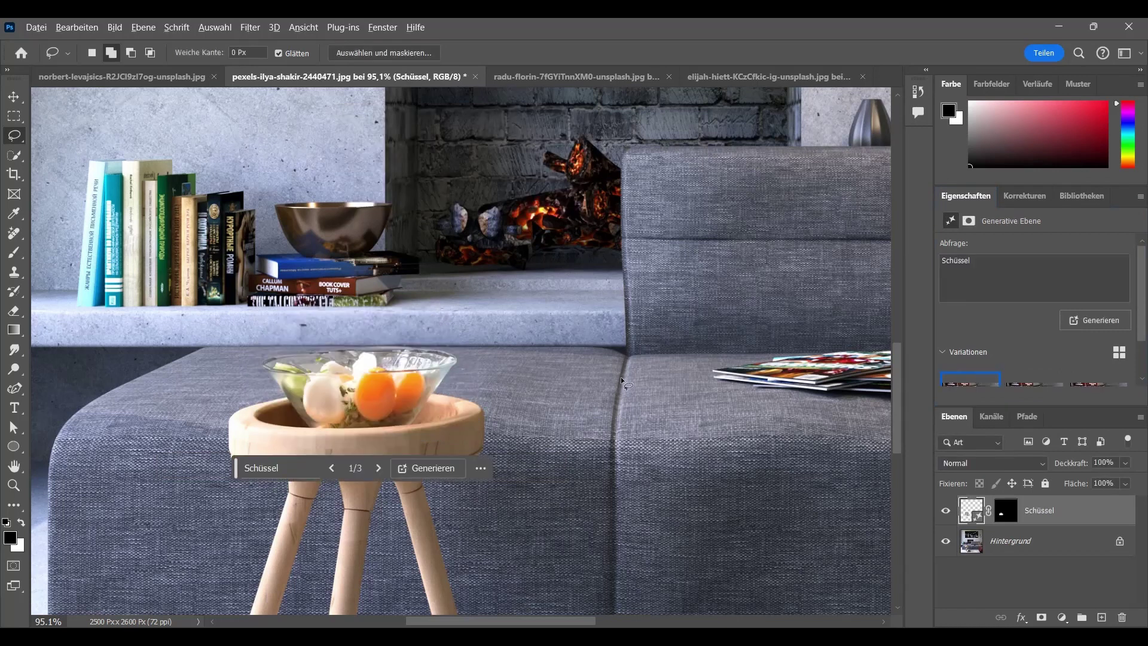
- Step through to variation 3/3, the glass bowl of salad
{"action": "scroll", "coordinate": [587, 436], "scroll_direction": "down", "scroll_amount": 3}
{"action": "left_click_drag", "start_coordinate": [527, 623], "coordinate": [548, 623]}
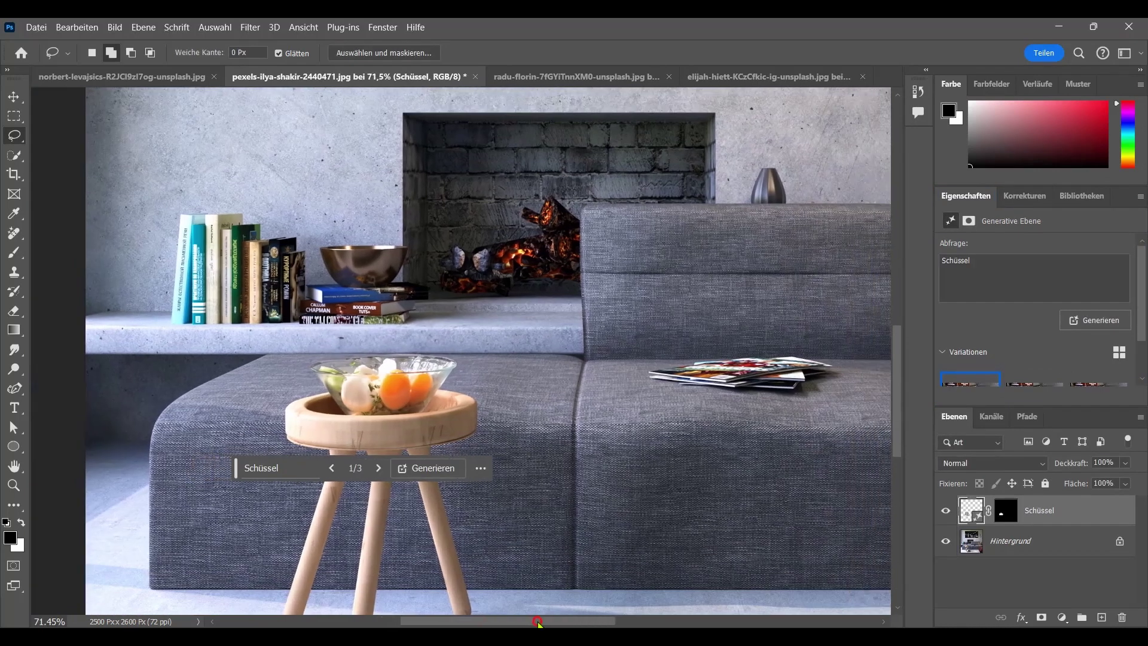
{"action": "left_click", "coordinate": [379, 468]}
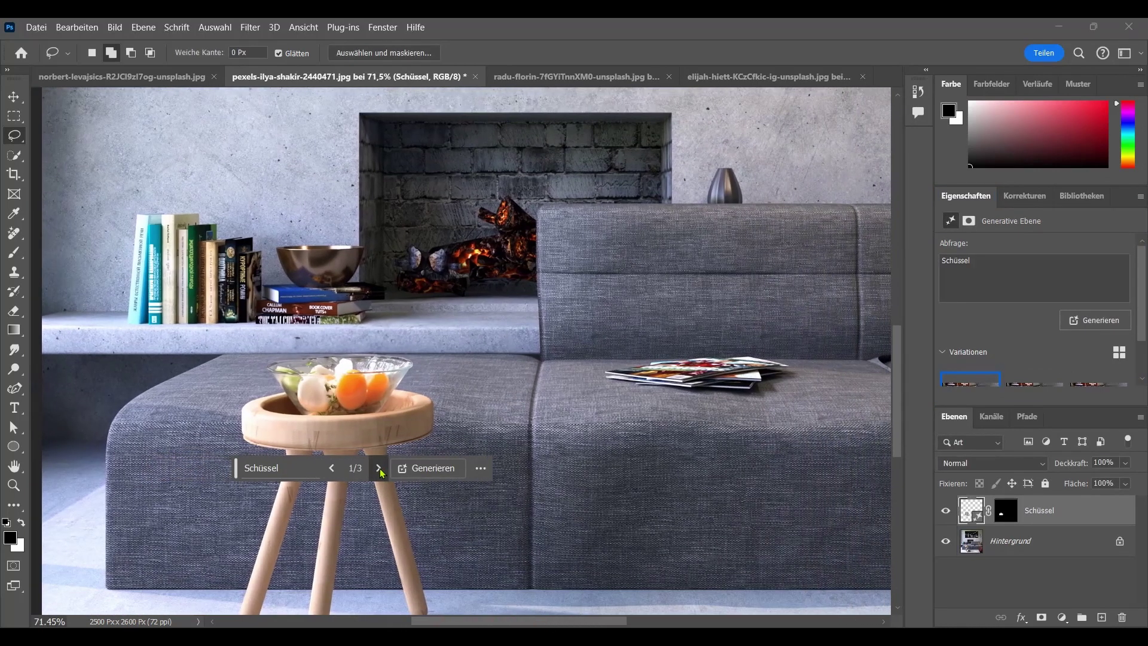
{"action": "left_click", "coordinate": [380, 469]}
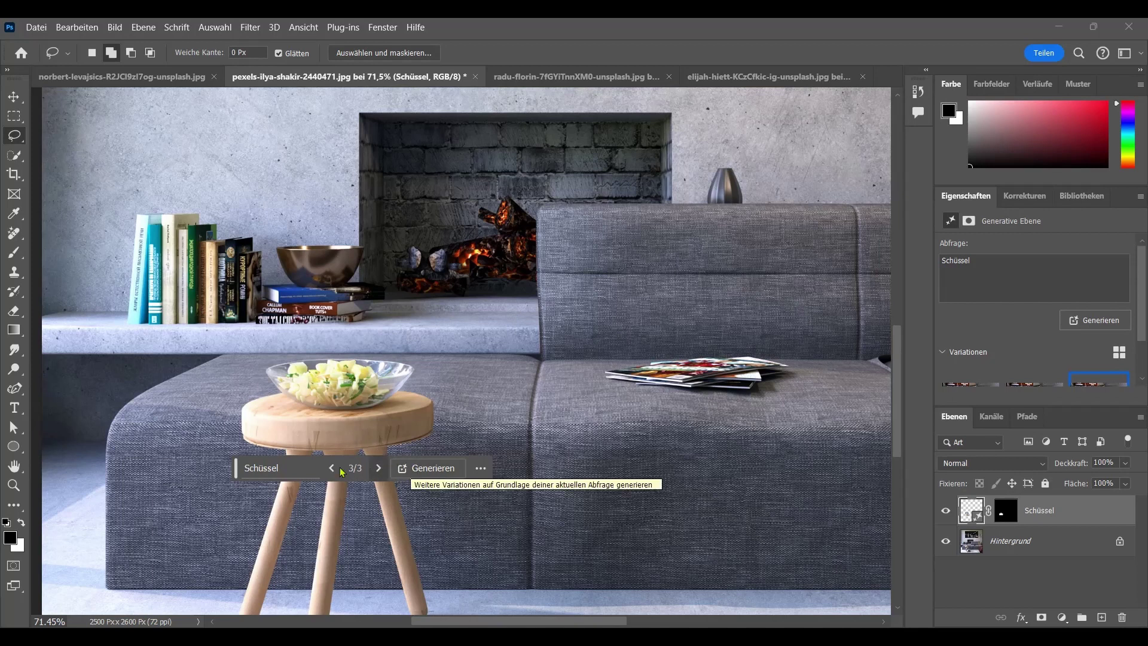
- Move the generation bar aside, zoom out and lasso the wall above the fireplace
{"action": "mouse_move", "coordinate": [237, 473]}
{"action": "left_mouse_down"}
{"action": "mouse_move", "coordinate": [462, 399]}
{"action": "mouse_move", "coordinate": [432, 494]}
{"action": "left_mouse_up"}
{"action": "scroll", "coordinate": [556, 582], "scroll_direction": "down", "scroll_amount": 1}
{"action": "left_click_drag", "start_coordinate": [568, 623], "coordinate": [591, 620]}
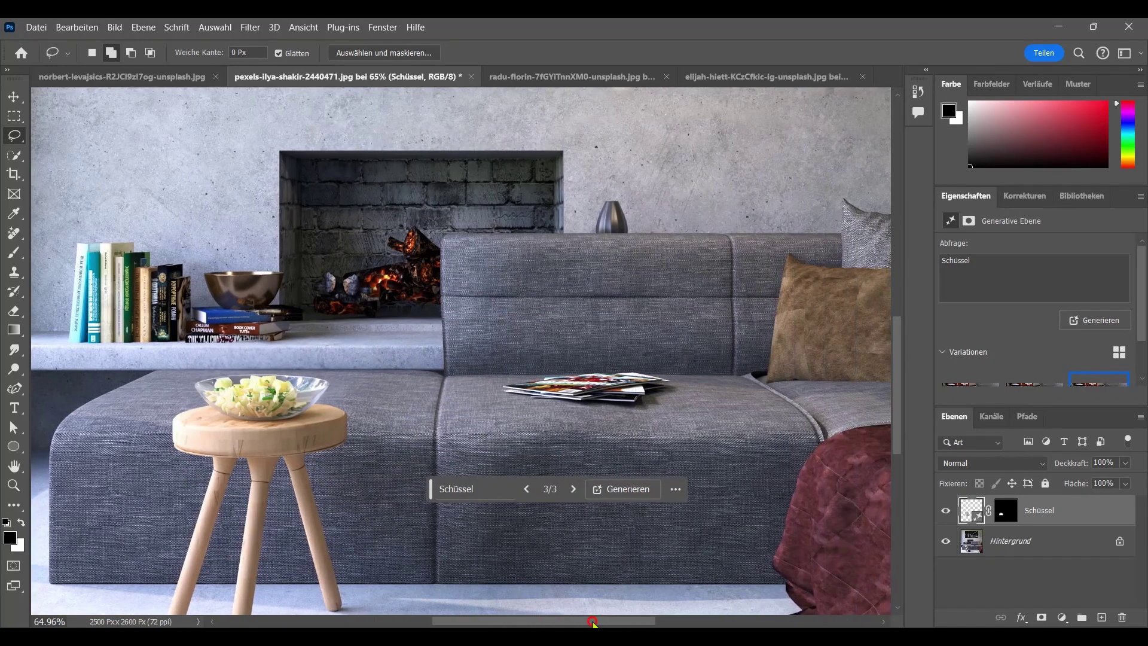
{"action": "scroll", "coordinate": [601, 476], "scroll_direction": "down", "scroll_amount": 1}
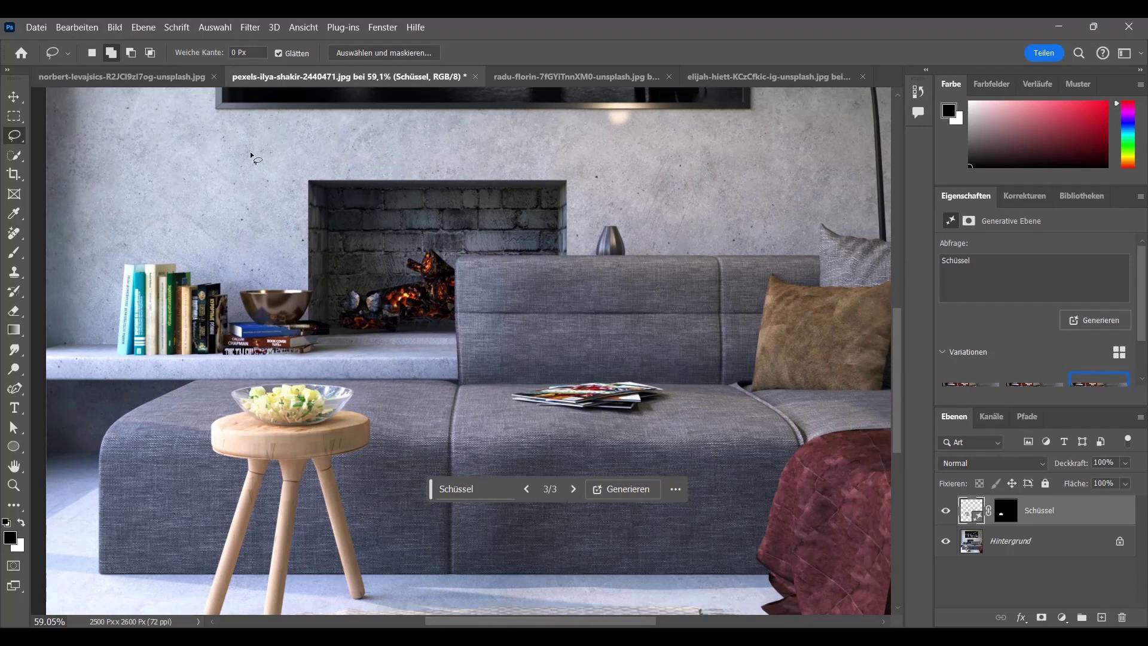
{"action": "left_click_drag", "start_coordinate": [506, 144], "coordinate": [508, 148]}
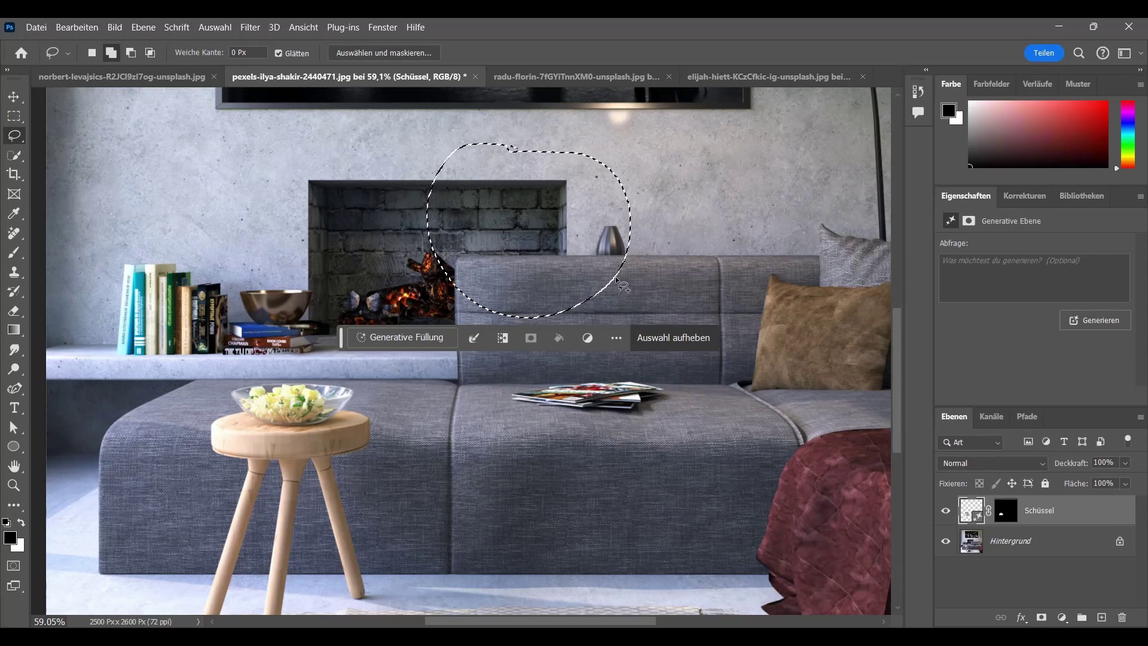
- Deselect the wall, pin the task bar higher up, and switch to the radu-florin portrait
{"action": "key", "text": "ctrl+d"}
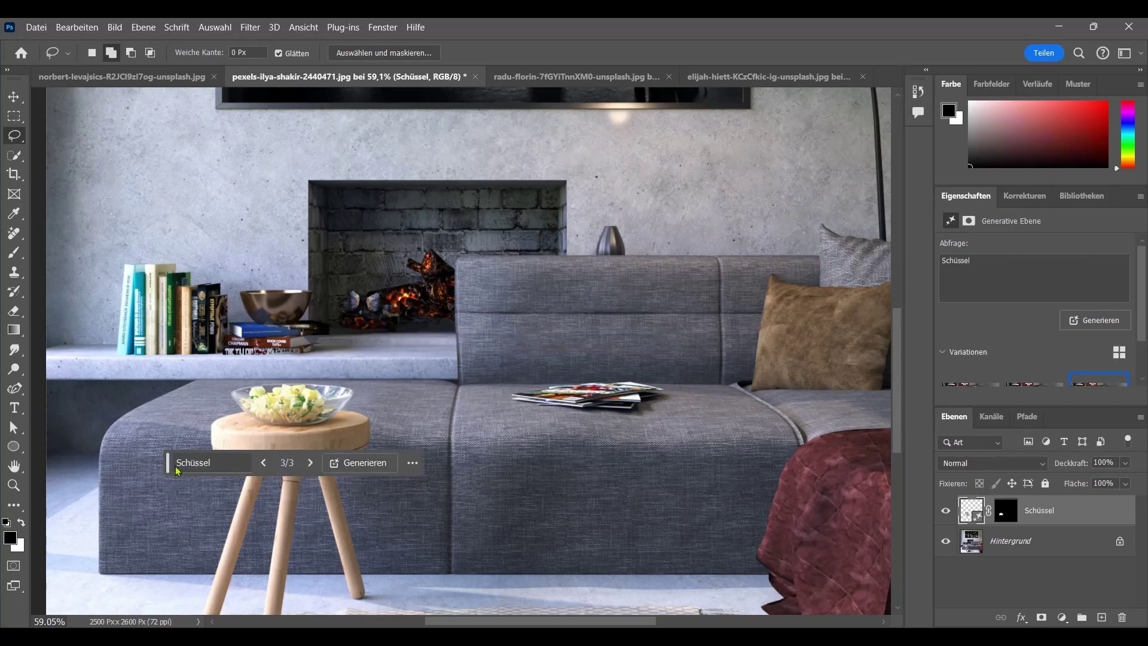
{"action": "left_click_drag", "start_coordinate": [166, 469], "coordinate": [611, 141]}
{"action": "left_click", "coordinate": [859, 136]}
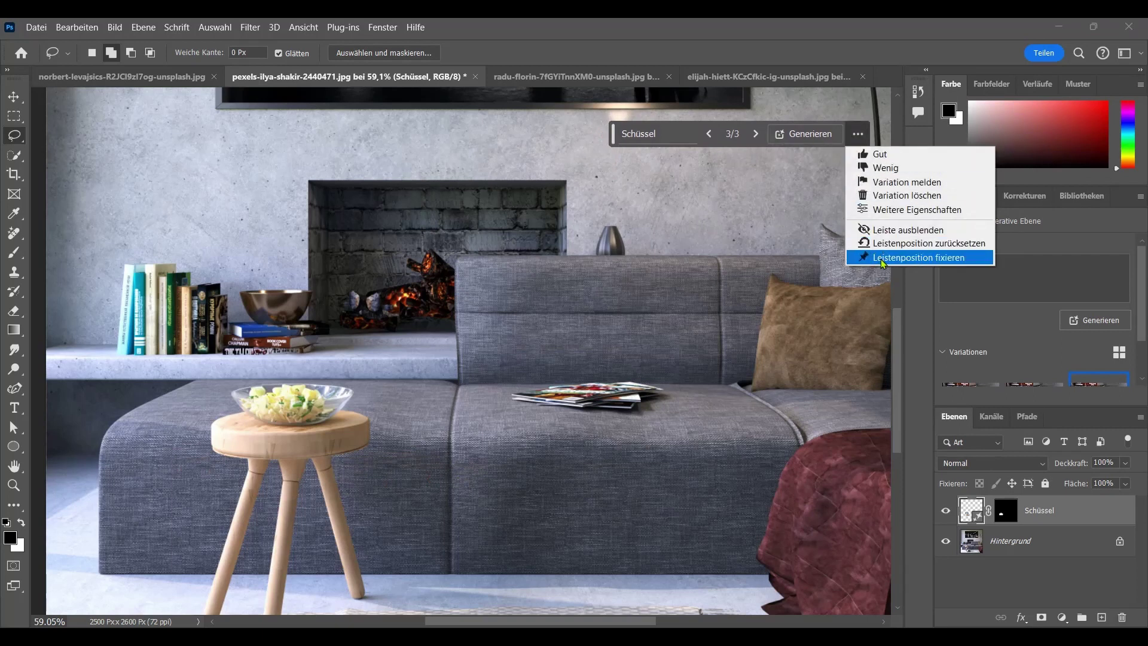
{"action": "left_click", "coordinate": [913, 258]}
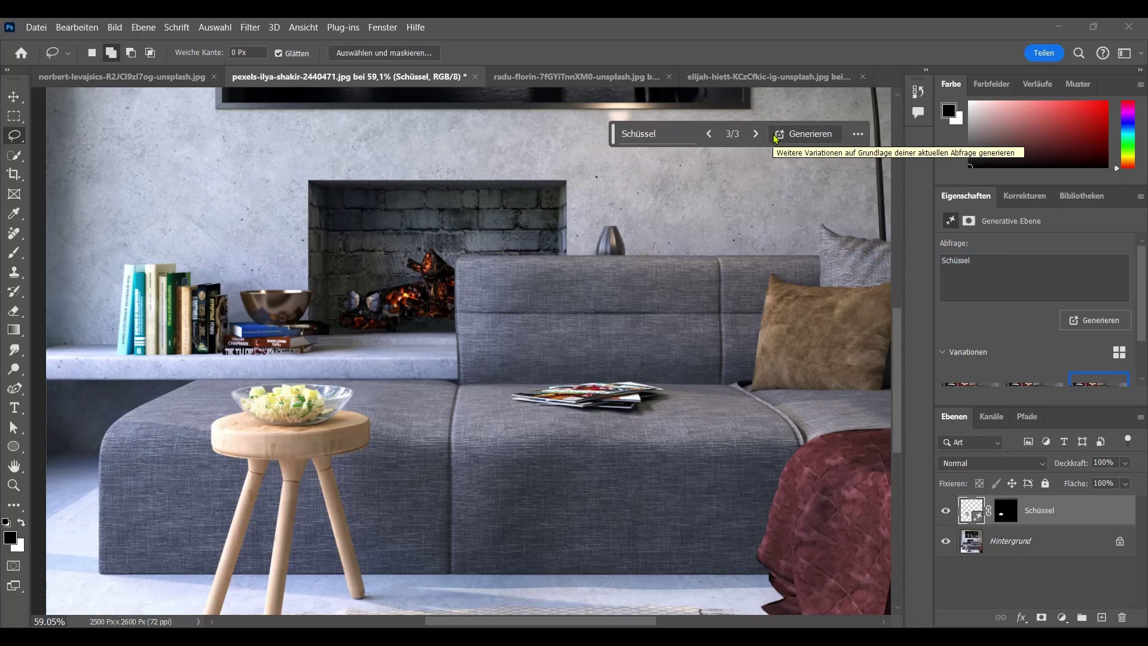
{"action": "left_click", "coordinate": [574, 76]}
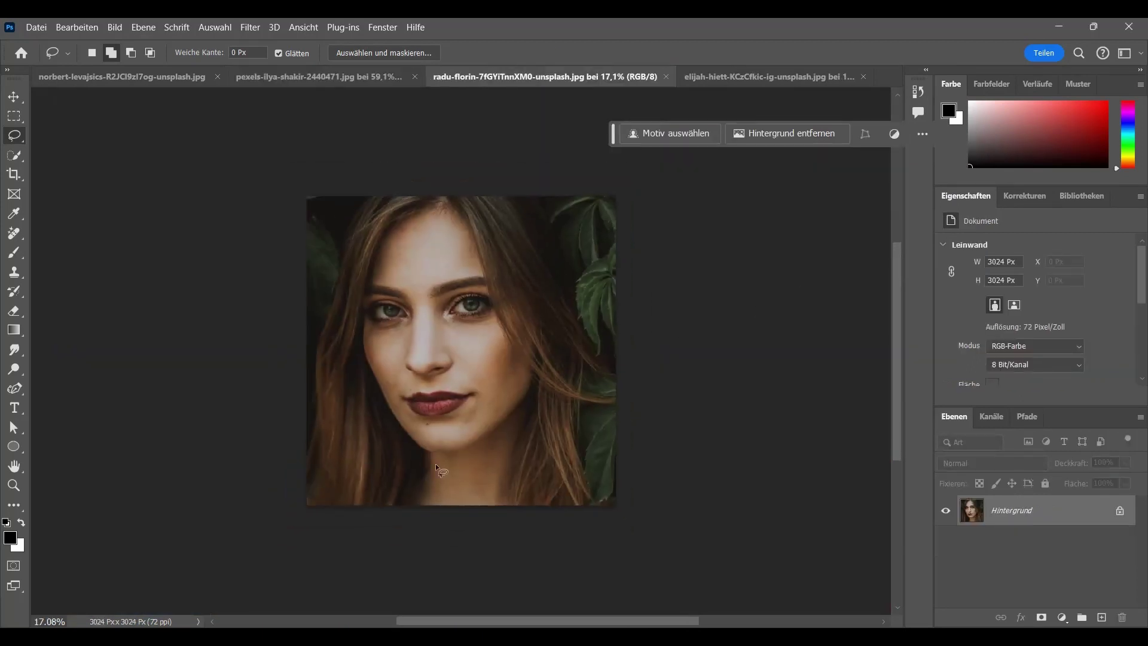
- Crop-expand the portrait to a 4800 × 4800 px square, generate leaves, and view variation 2
{"action": "scroll", "coordinate": [420, 317], "scroll_direction": "down", "scroll_amount": 1}
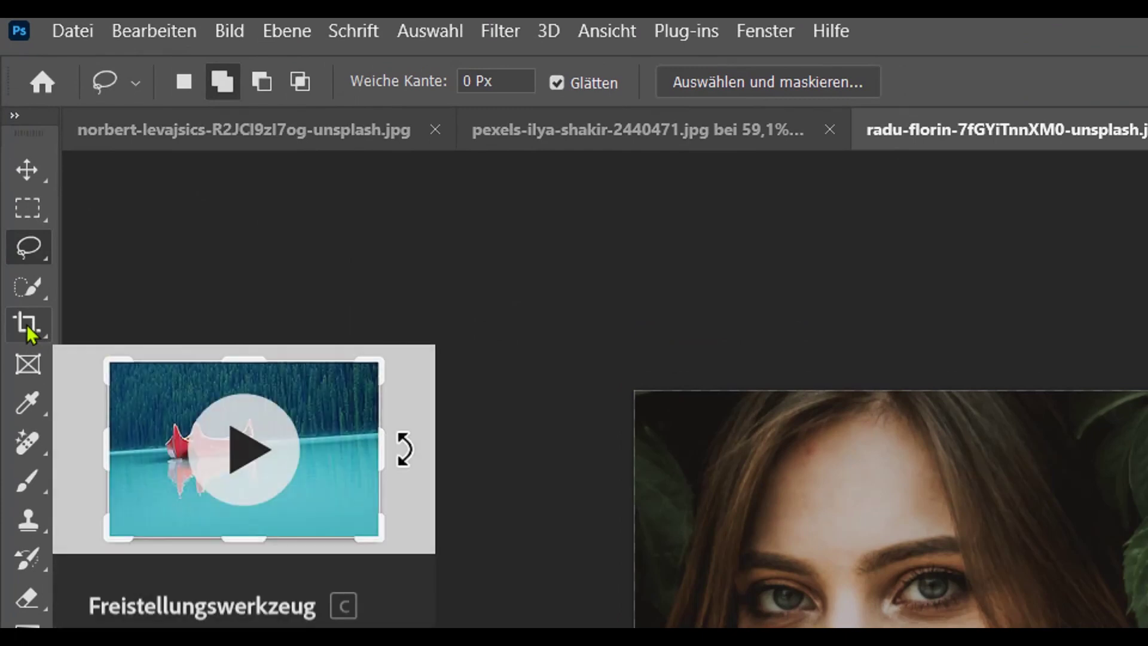
{"action": "left_click", "coordinate": [27, 326]}
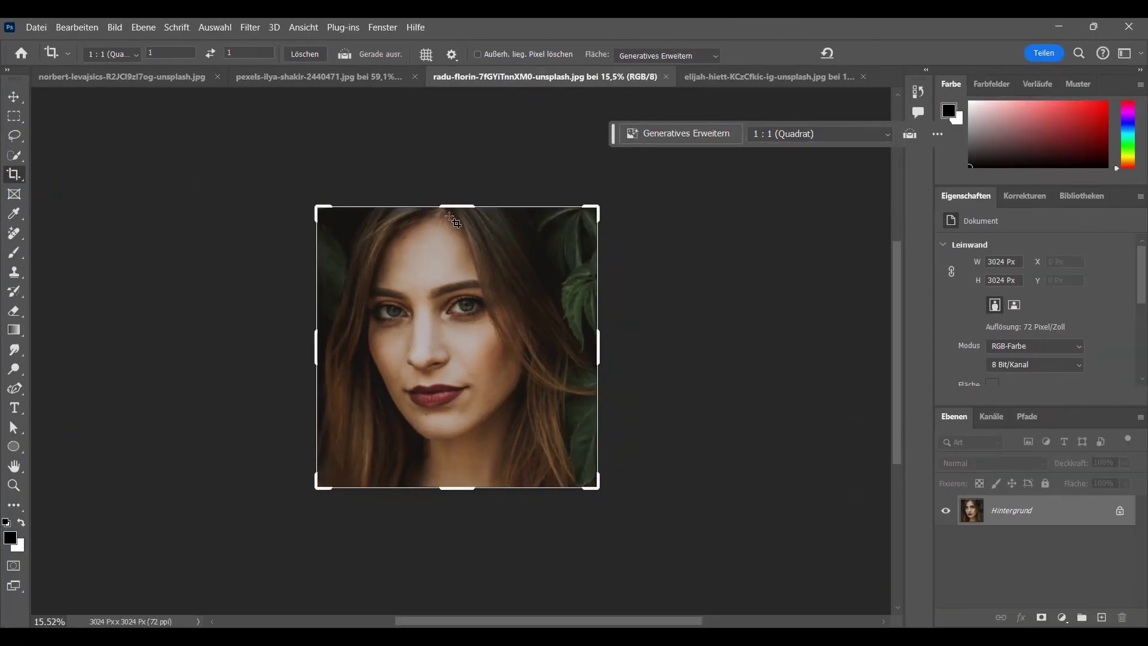
{"action": "left_click_drag", "start_coordinate": [466, 206], "coordinate": [467, 143]}
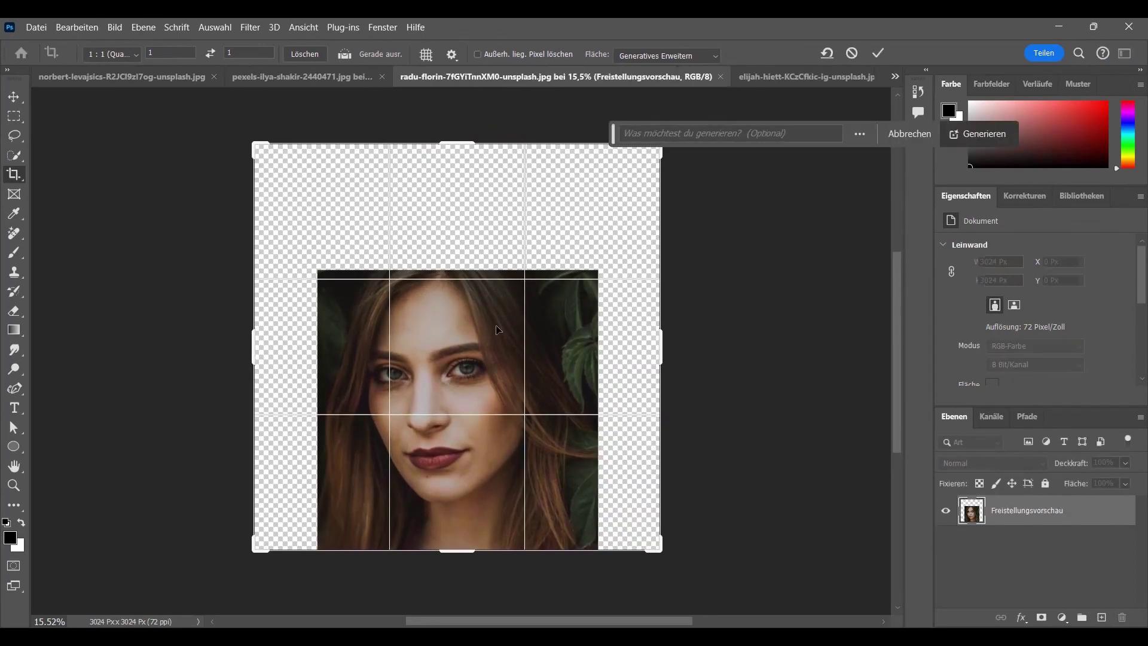
{"action": "left_click_drag", "start_coordinate": [469, 550], "coordinate": [470, 574]}
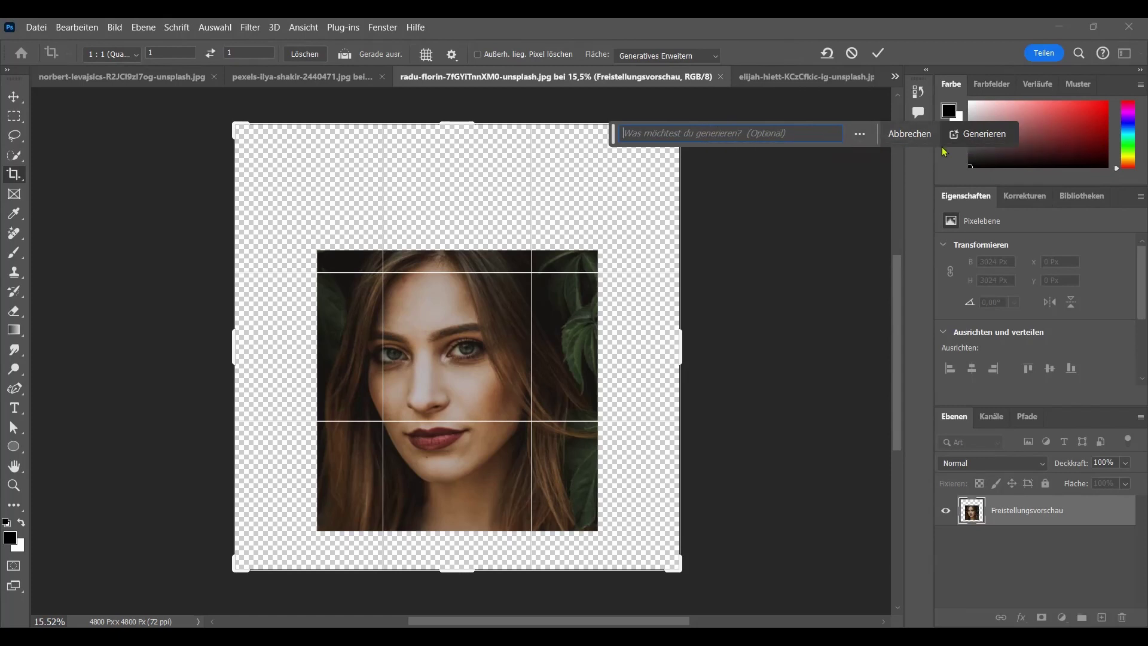
{"action": "left_click", "coordinate": [957, 144]}
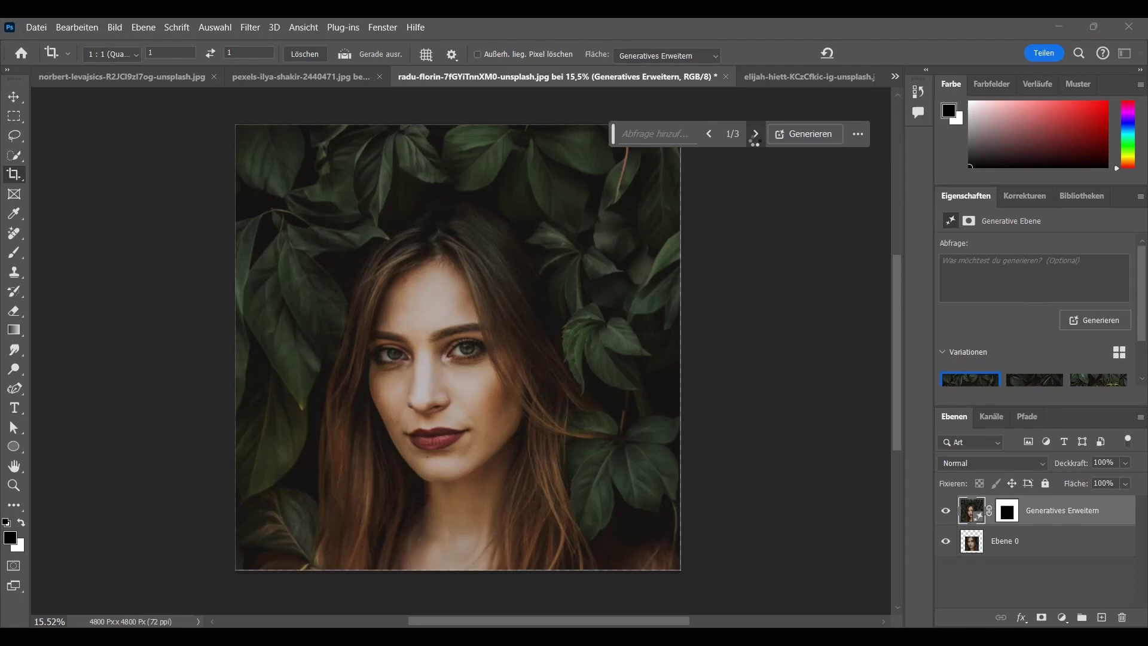
{"action": "left_click", "coordinate": [754, 139]}
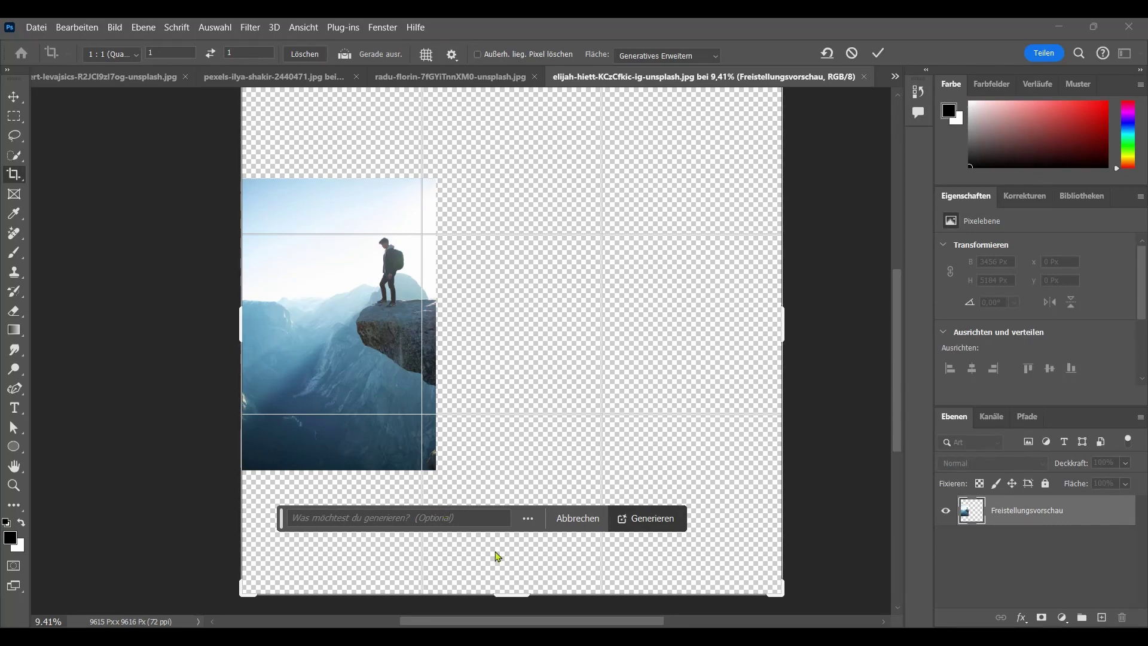
- Generate content for the hiker photo's enlarged 9615 px square canvas
{"action": "left_click", "coordinate": [662, 528]}
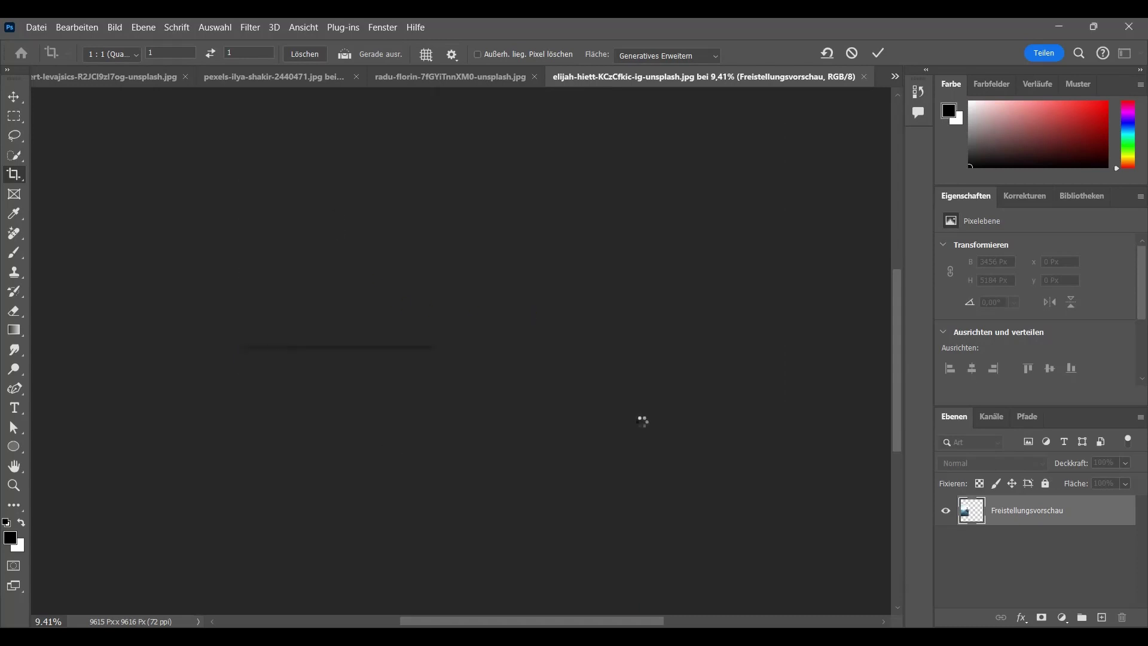
- Zoom and pan across the expanded cliff photo to inspect the generated sky and mountains
{"action": "scroll", "coordinate": [343, 395], "scroll_direction": "up", "scroll_amount": 1}
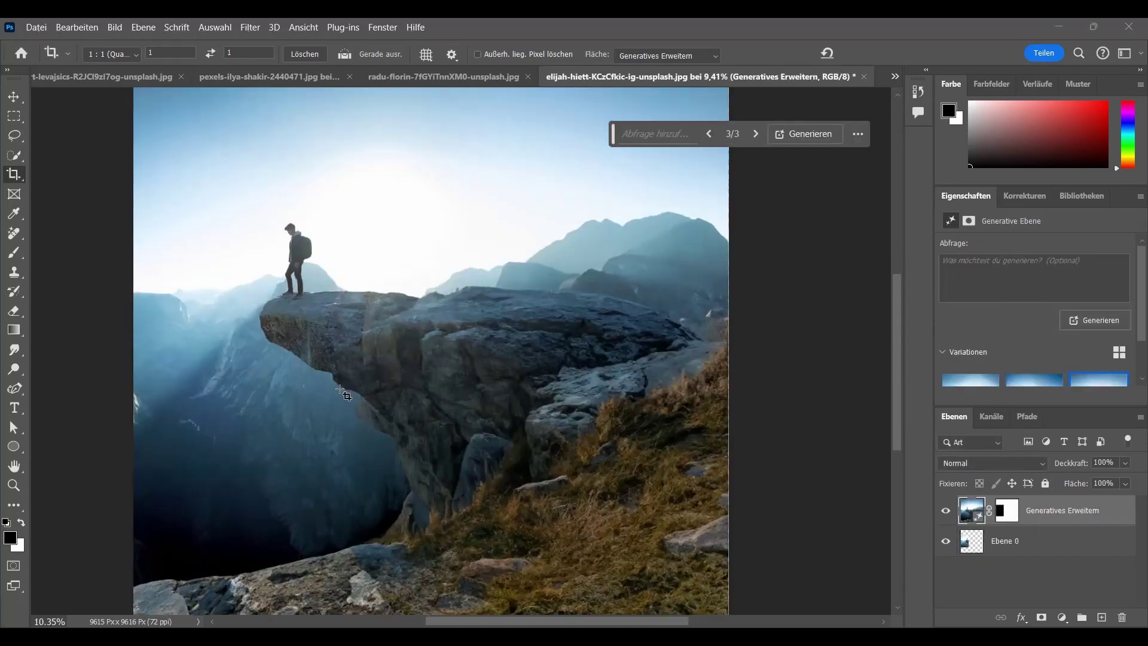
{"action": "scroll", "coordinate": [344, 394], "scroll_direction": "up", "scroll_amount": 3}
{"action": "scroll", "coordinate": [344, 362], "scroll_direction": "up", "scroll_amount": 3}
{"action": "scroll", "coordinate": [328, 349], "scroll_direction": "up", "scroll_amount": 3}
{"action": "scroll", "coordinate": [310, 333], "scroll_direction": "up", "scroll_amount": 3}
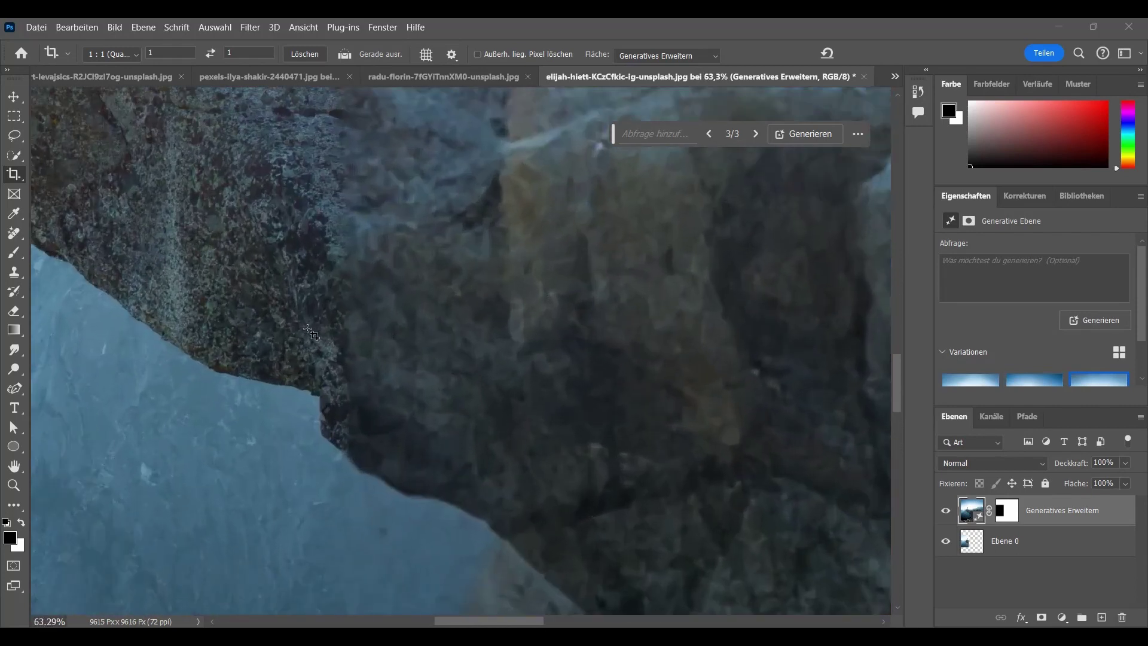
{"action": "scroll", "coordinate": [310, 333], "scroll_direction": "up", "scroll_amount": 1}
{"action": "scroll", "coordinate": [313, 346], "scroll_direction": "up", "scroll_amount": 3}
{"action": "scroll", "coordinate": [316, 362], "scroll_direction": "up", "scroll_amount": 3}
{"action": "scroll", "coordinate": [318, 379], "scroll_direction": "up", "scroll_amount": 2}
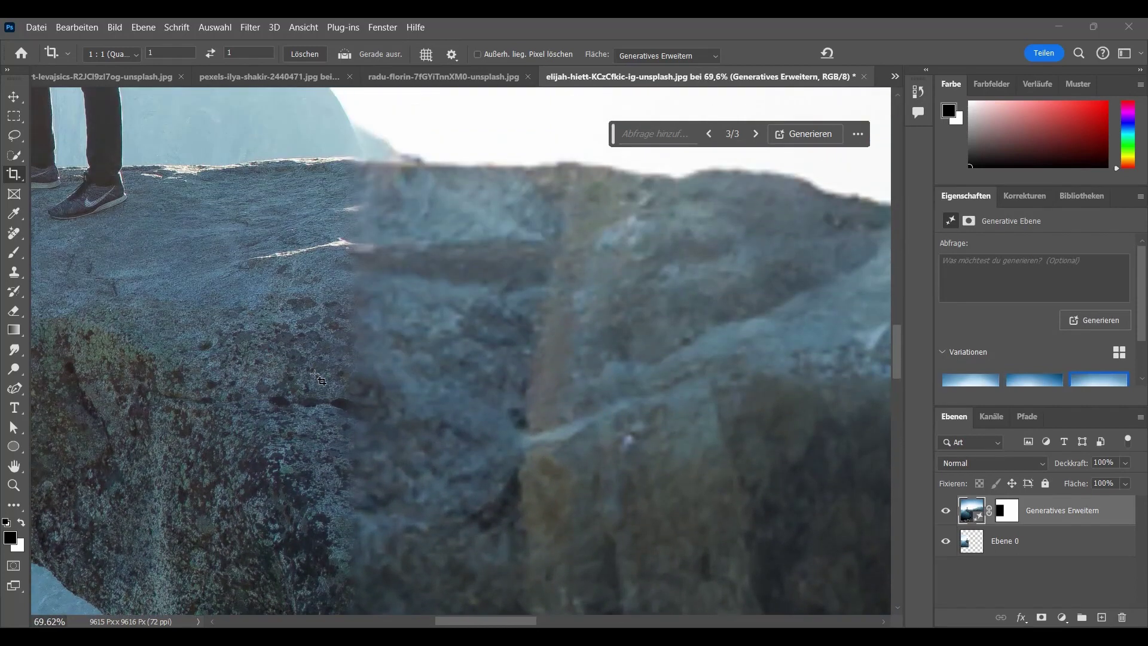
{"action": "scroll", "coordinate": [318, 379], "scroll_direction": "up", "scroll_amount": 1}
{"action": "left_click_drag", "start_coordinate": [510, 625], "coordinate": [493, 626]}
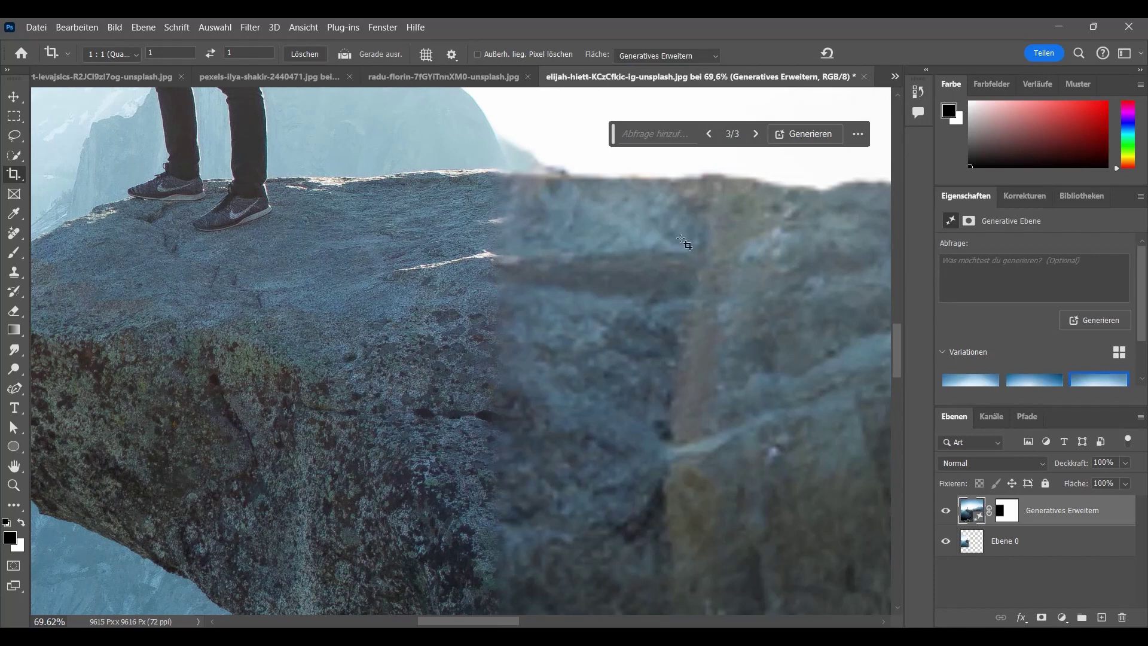
{"action": "scroll", "coordinate": [769, 363], "scroll_direction": "down", "scroll_amount": 3}
{"action": "scroll", "coordinate": [770, 371], "scroll_direction": "down", "scroll_amount": 2}
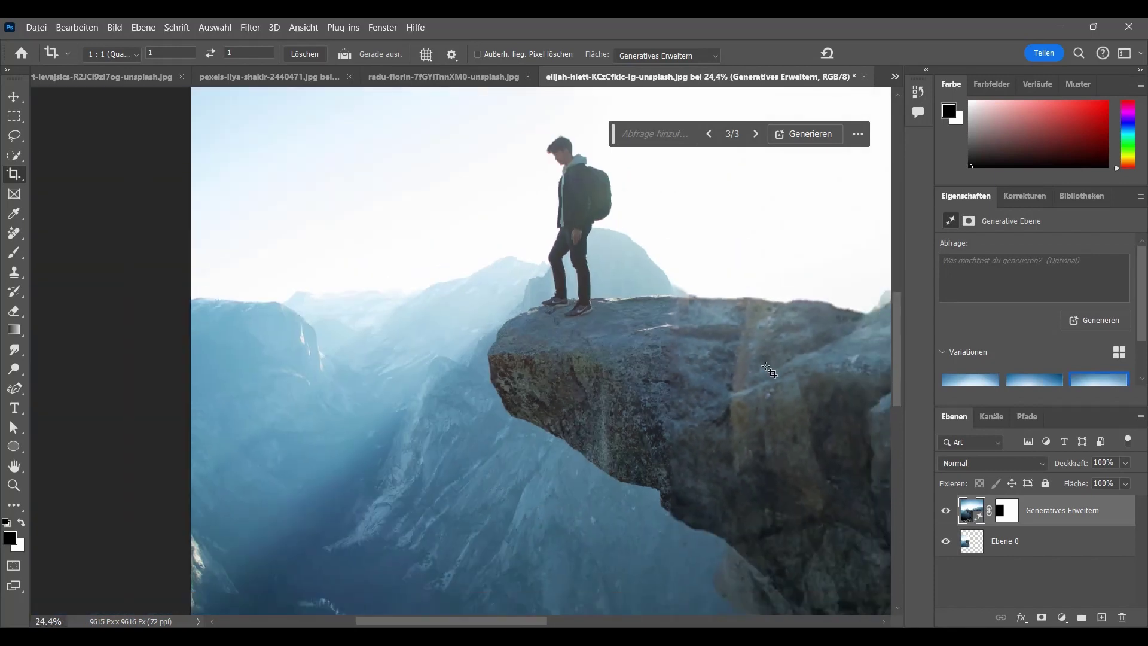
{"action": "scroll", "coordinate": [769, 371], "scroll_direction": "down", "scroll_amount": 1}
{"action": "scroll", "coordinate": [531, 498], "scroll_direction": "right", "scroll_amount": 5}
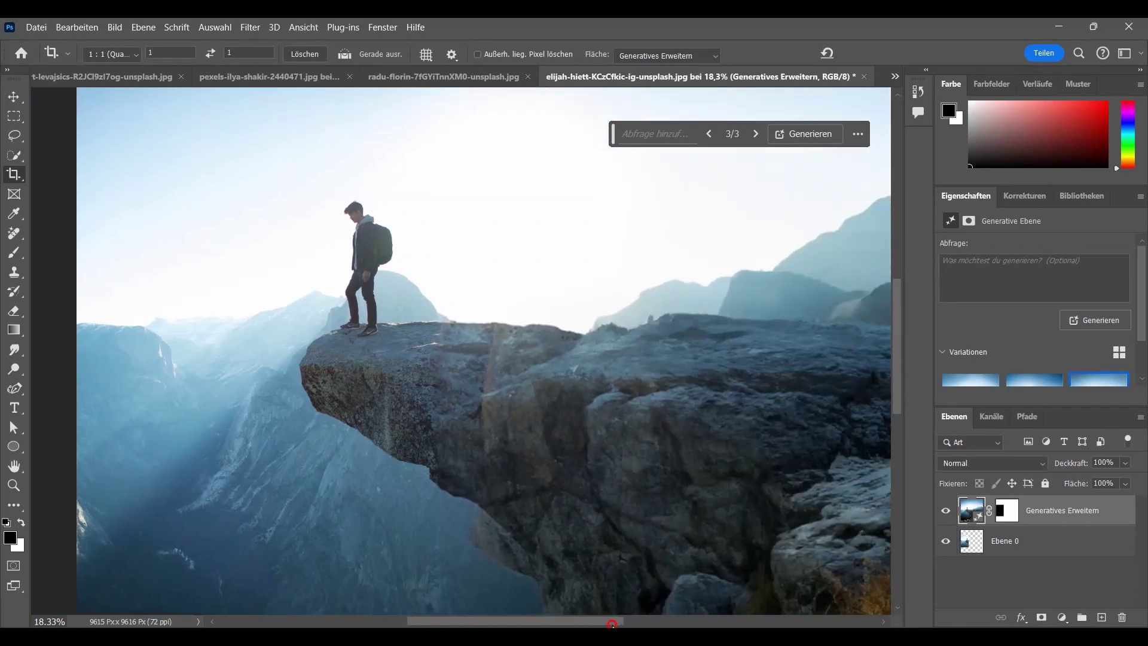
{"action": "scroll", "coordinate": [530, 497], "scroll_direction": "down", "scroll_amount": 1}
{"action": "scroll", "coordinate": [532, 493], "scroll_direction": "down", "scroll_amount": 1}
{"action": "scroll", "coordinate": [536, 472], "scroll_direction": "down", "scroll_amount": 1}
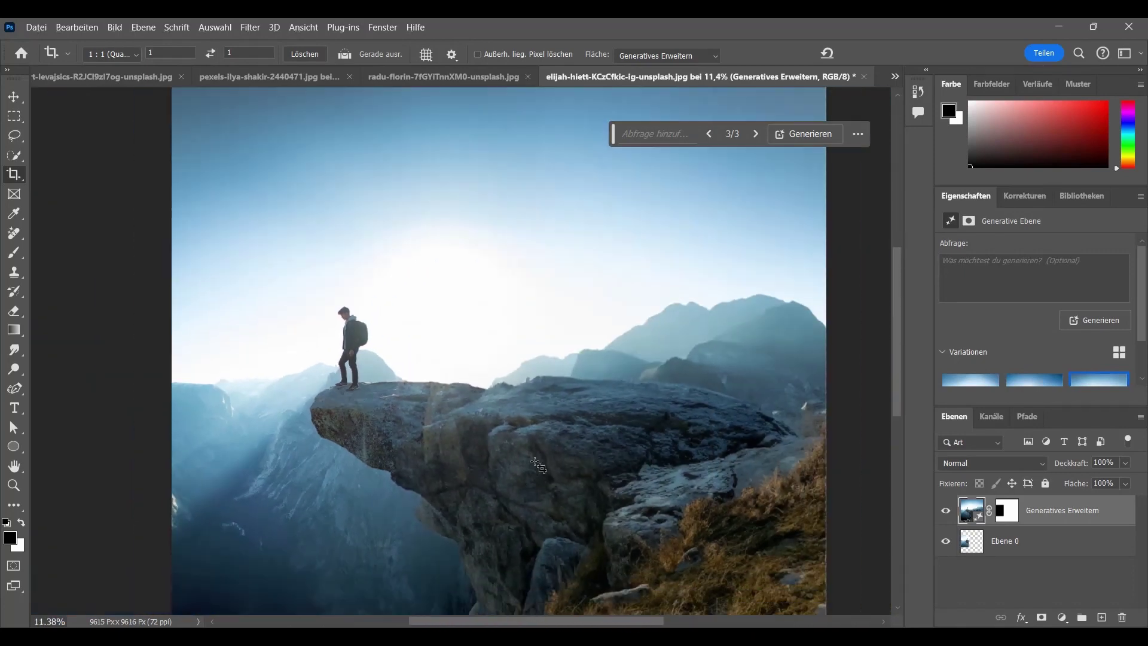
{"action": "scroll", "coordinate": [537, 465], "scroll_direction": "down", "scroll_amount": 2}
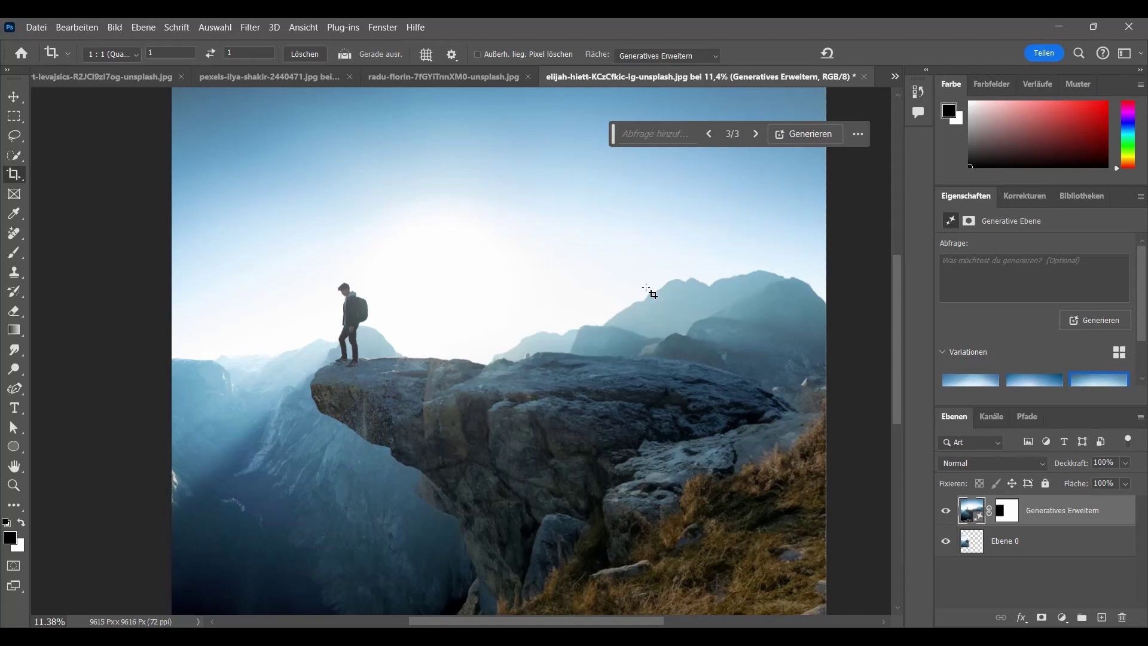
{"action": "left_click_drag", "start_coordinate": [616, 624], "coordinate": [626, 624]}
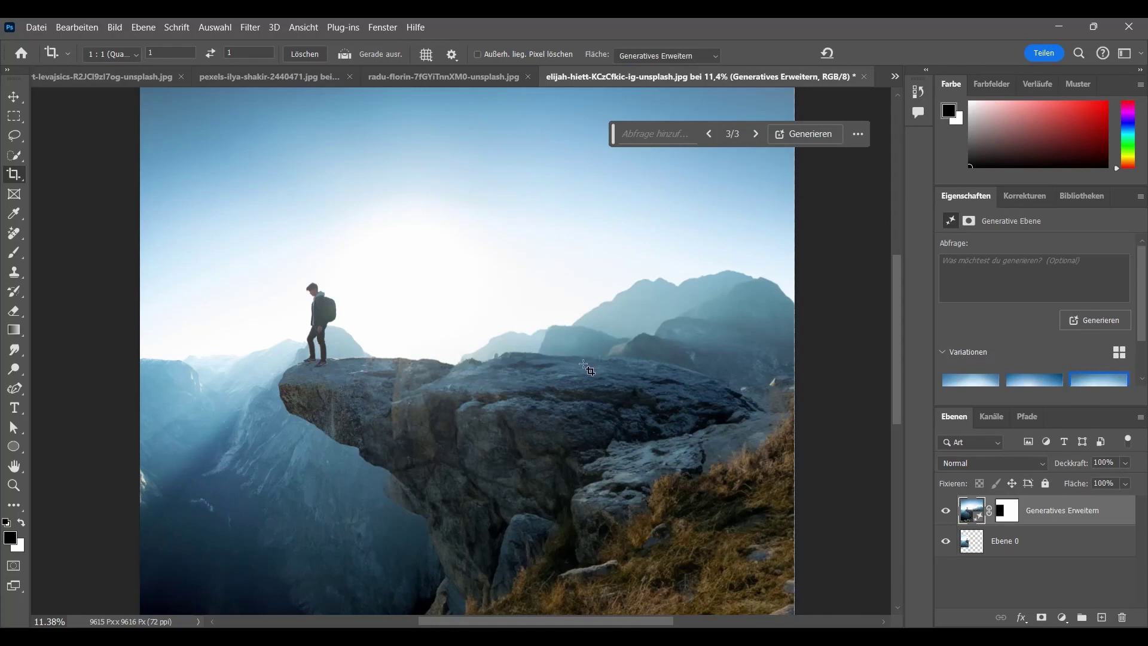
- Open Export As for the expanded cliff photo and review its JPG settings
{"action": "left_click", "coordinate": [36, 27]}
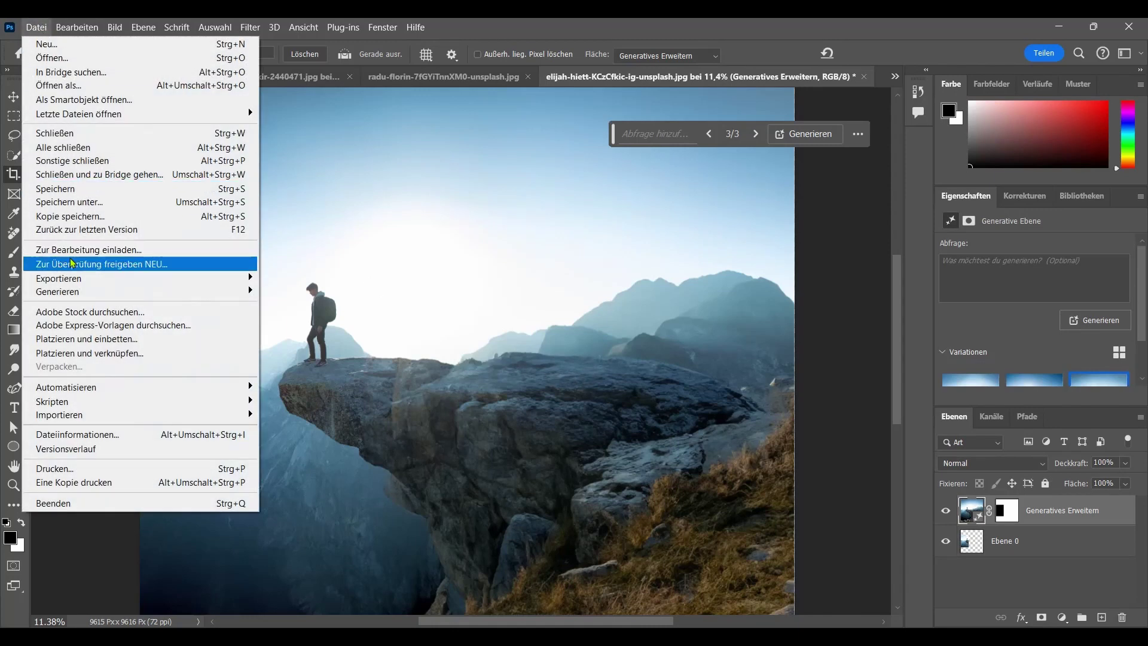
{"action": "mouse_move", "coordinate": [59, 277]}
{"action": "left_click", "coordinate": [308, 297]}
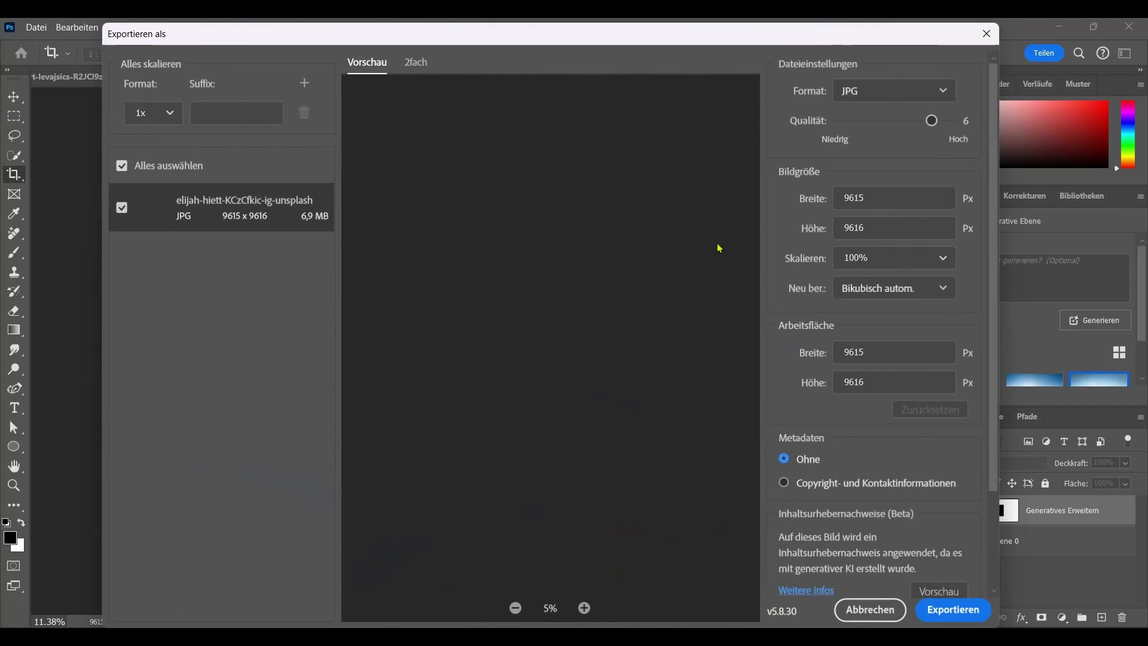
{"action": "scroll", "coordinate": [980, 287], "scroll_direction": "down", "scroll_amount": 4}
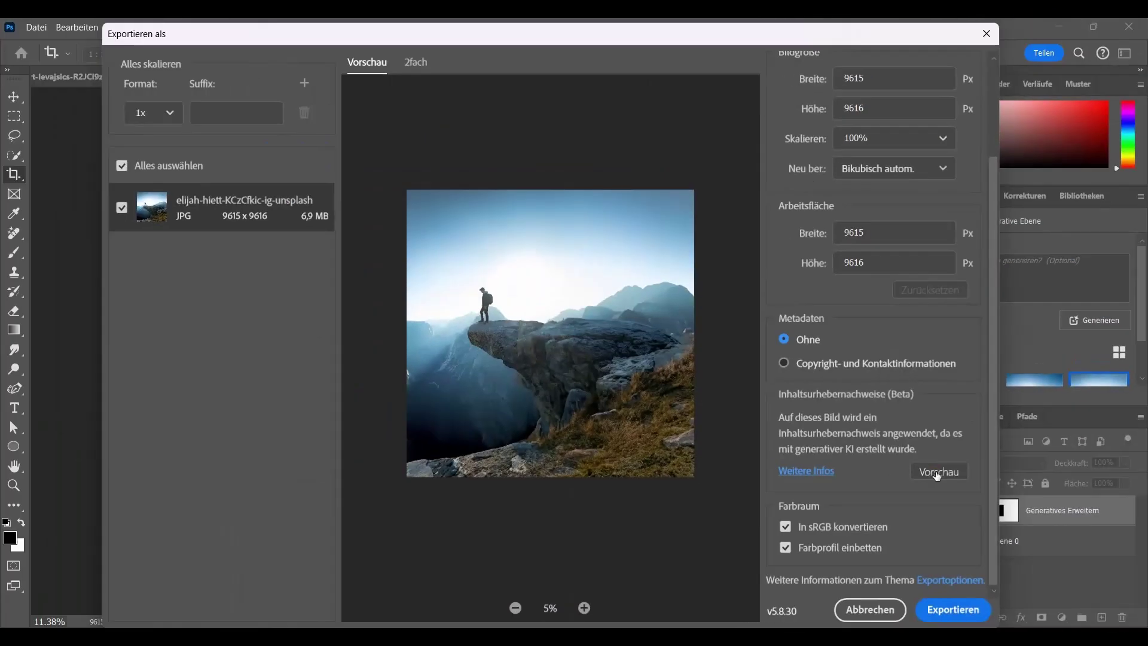
{"action": "left_click", "coordinate": [937, 475]}
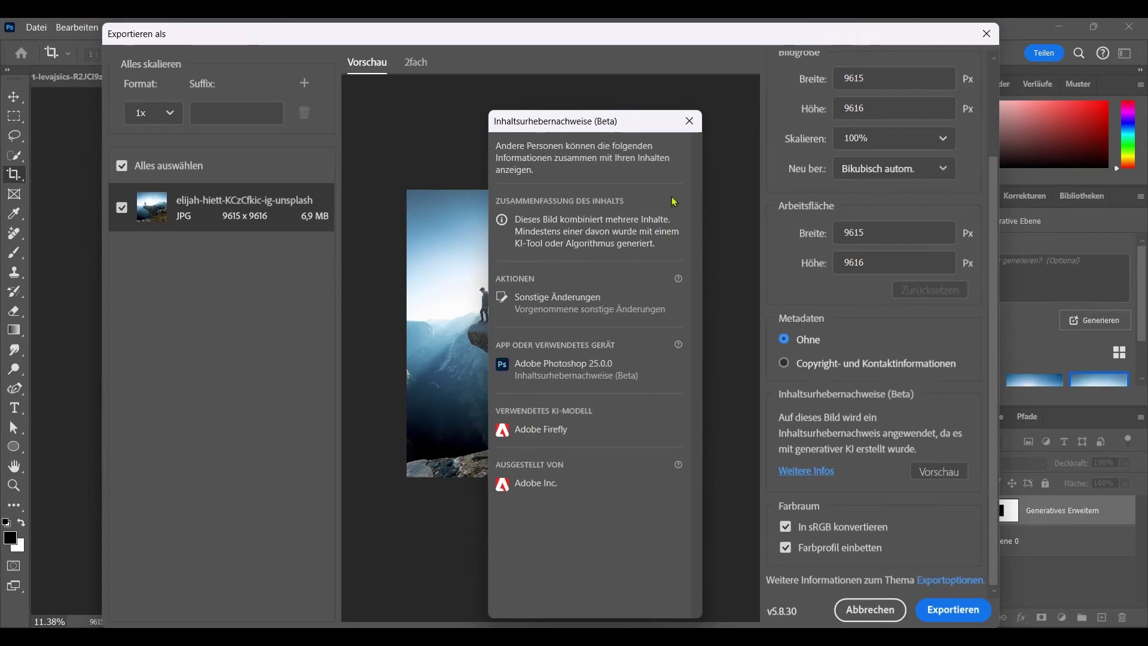
{"action": "left_click", "coordinate": [689, 121]}
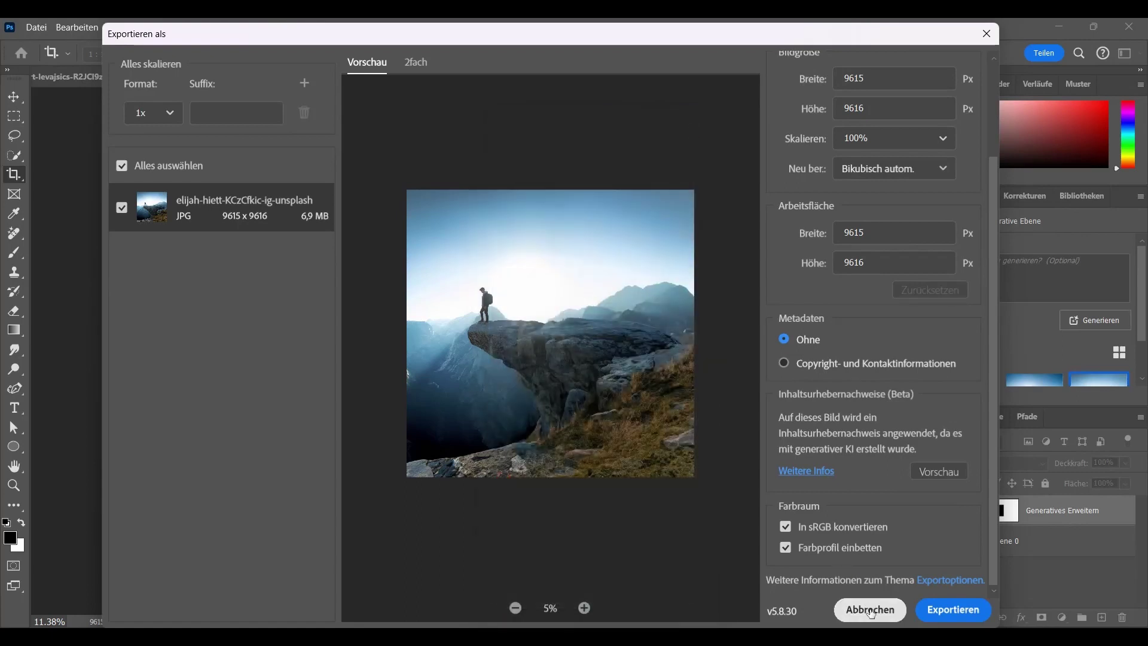
- Cancel the export and erase the facade's wall intercom box with the Remove tool
{"action": "left_click", "coordinate": [871, 610]}
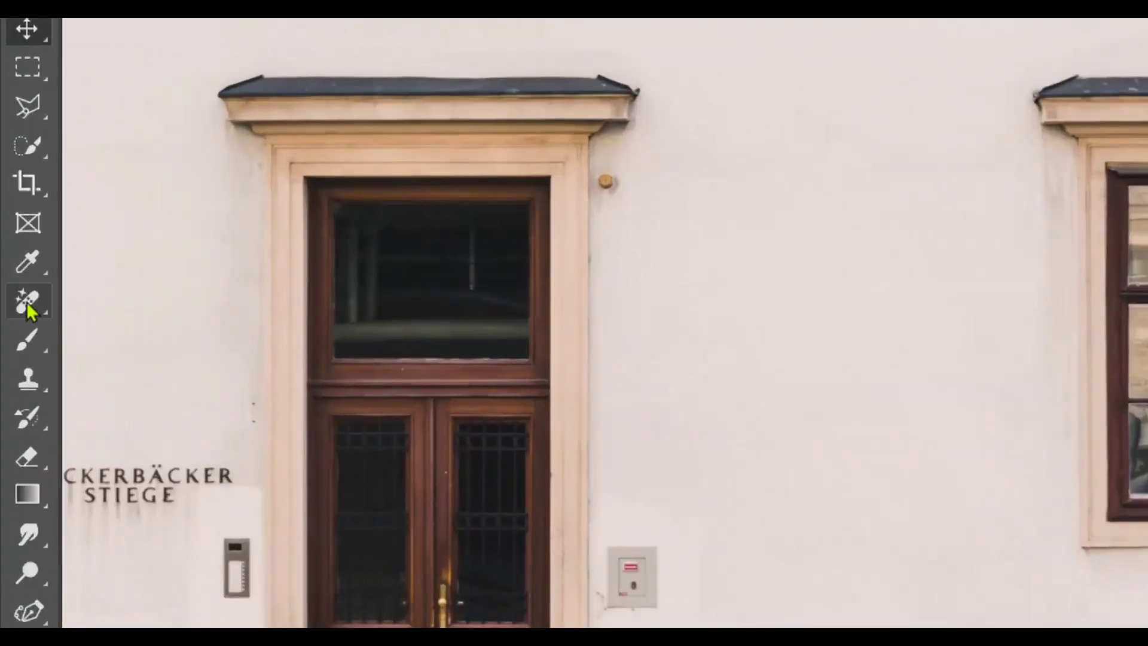
{"action": "right_click", "coordinate": [14, 232]}
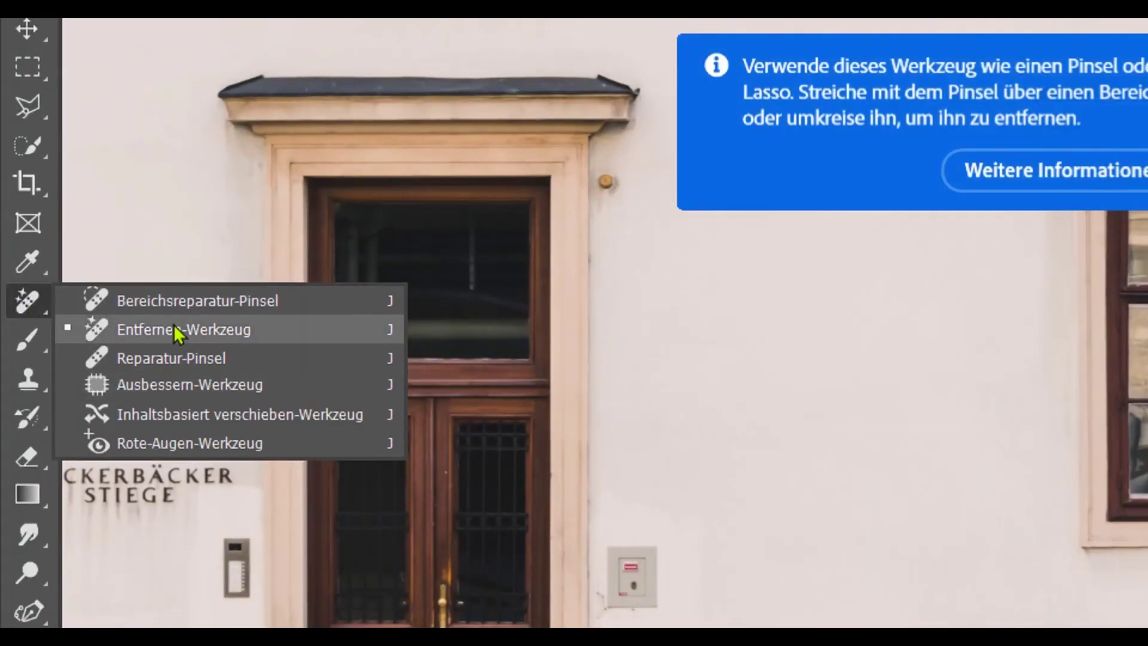
{"action": "left_click", "coordinate": [201, 342]}
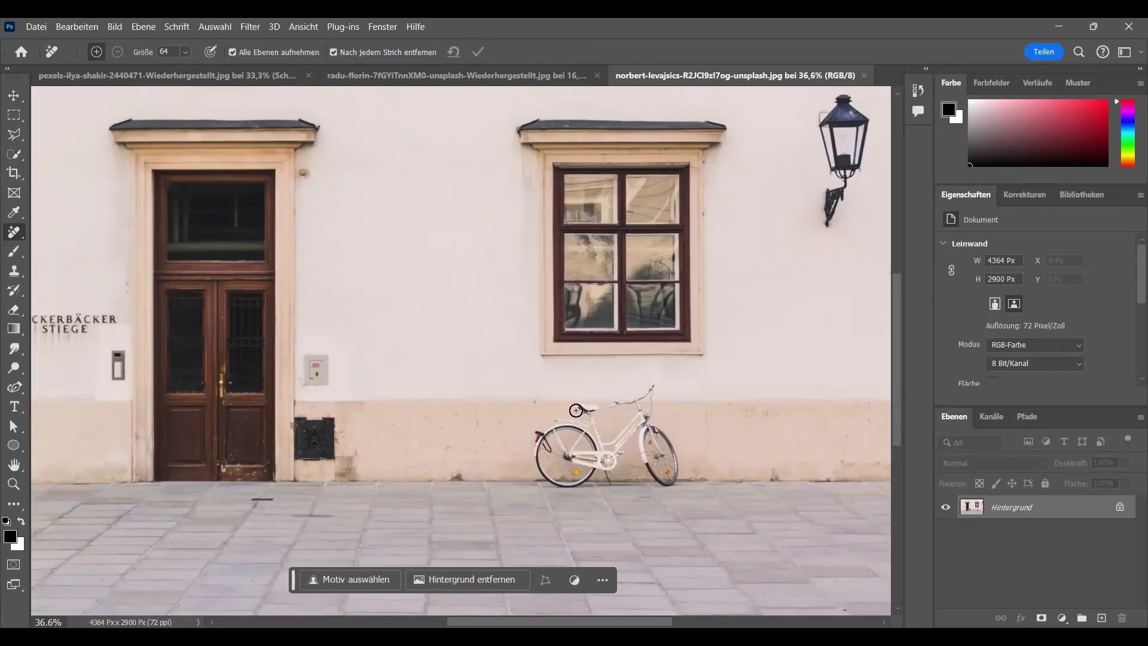
{"action": "left_click_drag", "start_coordinate": [309, 352], "coordinate": [320, 370]}
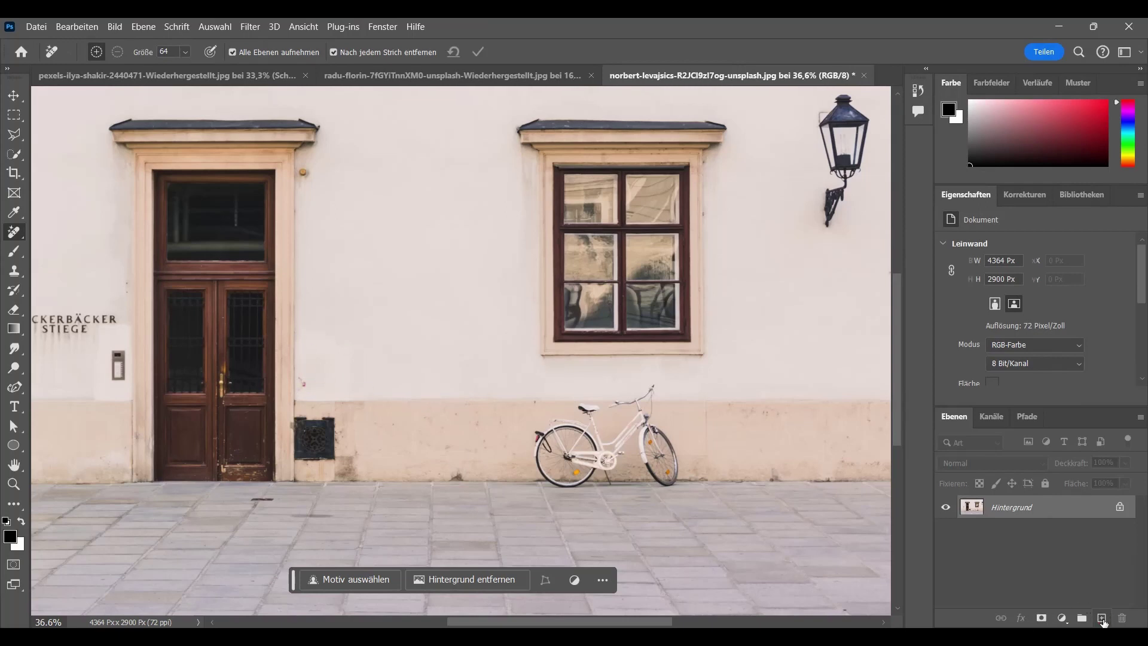
- Add a new empty layer and paint out the white bicycle with the Remove tool
{"action": "left_click", "coordinate": [1102, 618]}
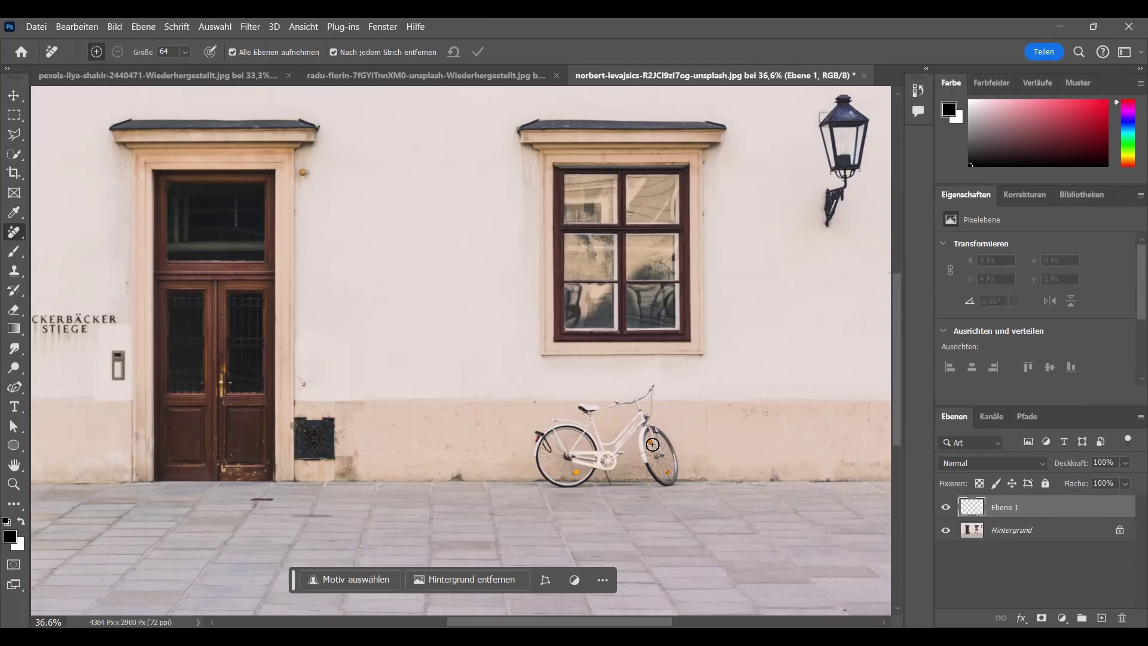
{"action": "scroll", "coordinate": [652, 444], "scroll_direction": "up", "scroll_amount": 1}
{"action": "scroll", "coordinate": [652, 444], "scroll_direction": "up", "scroll_amount": 1}
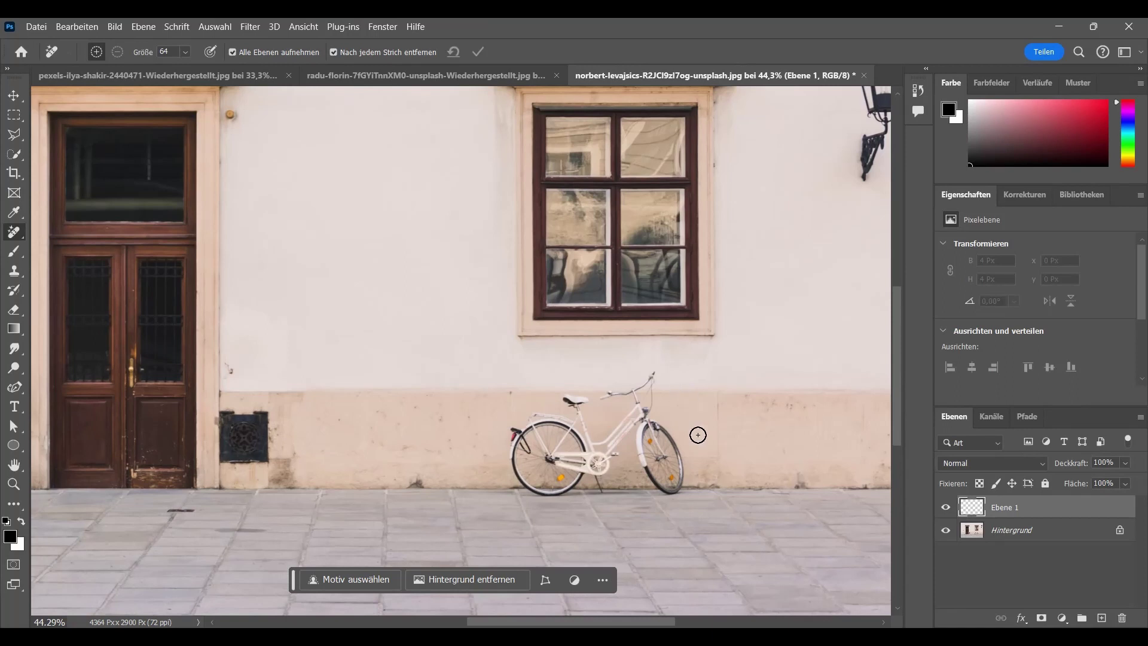
{"action": "left_click", "coordinate": [505, 416]}
{"action": "mouse_move", "coordinate": [505, 415]}
{"action": "left_mouse_down"}
{"action": "mouse_move", "coordinate": [694, 436]}
{"action": "mouse_move", "coordinate": [572, 503]}
{"action": "mouse_move", "coordinate": [515, 487]}
{"action": "mouse_move", "coordinate": [494, 455]}
{"action": "mouse_move", "coordinate": [503, 420]}
{"action": "left_mouse_up"}
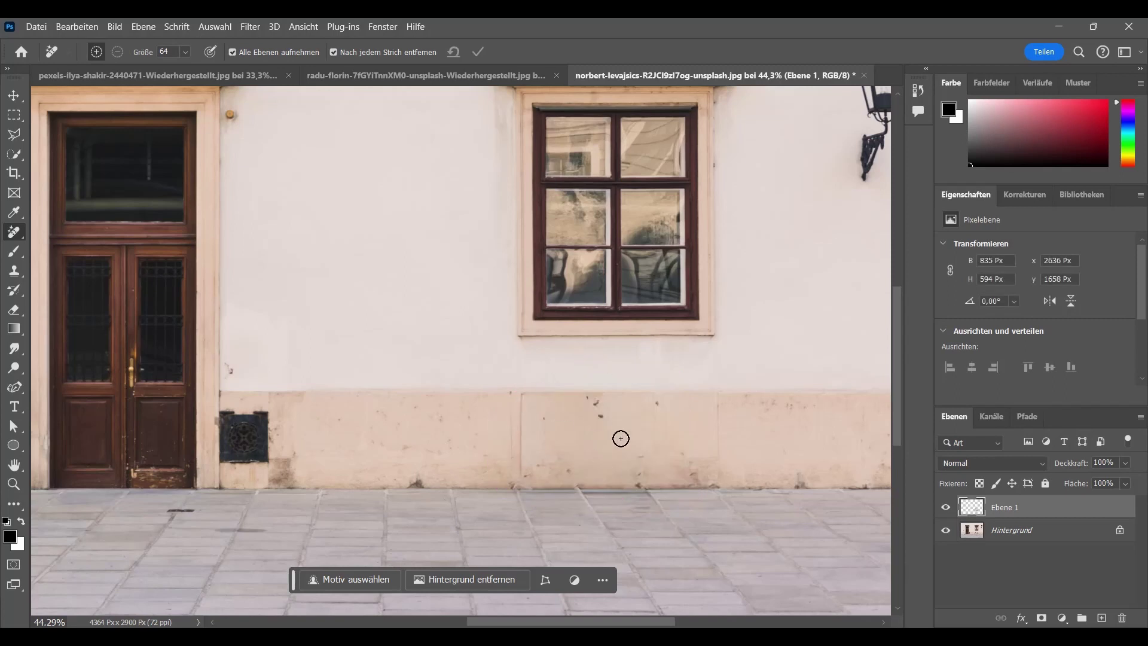
{"action": "scroll", "coordinate": [654, 441], "scroll_direction": "down", "scroll_amount": 2}
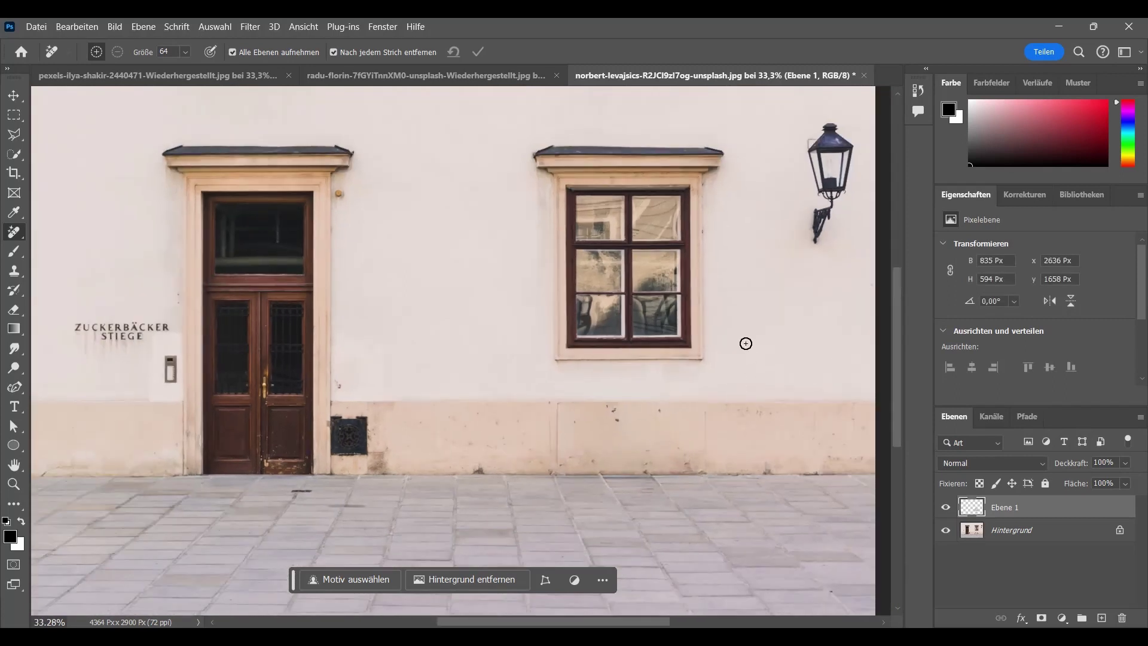
- Erase the wall lamp beside the window by looping around it with the Remove tool
{"action": "scroll", "coordinate": [848, 191], "scroll_direction": "up", "scroll_amount": 1}
{"action": "scroll", "coordinate": [835, 197], "scroll_direction": "up", "scroll_amount": 1}
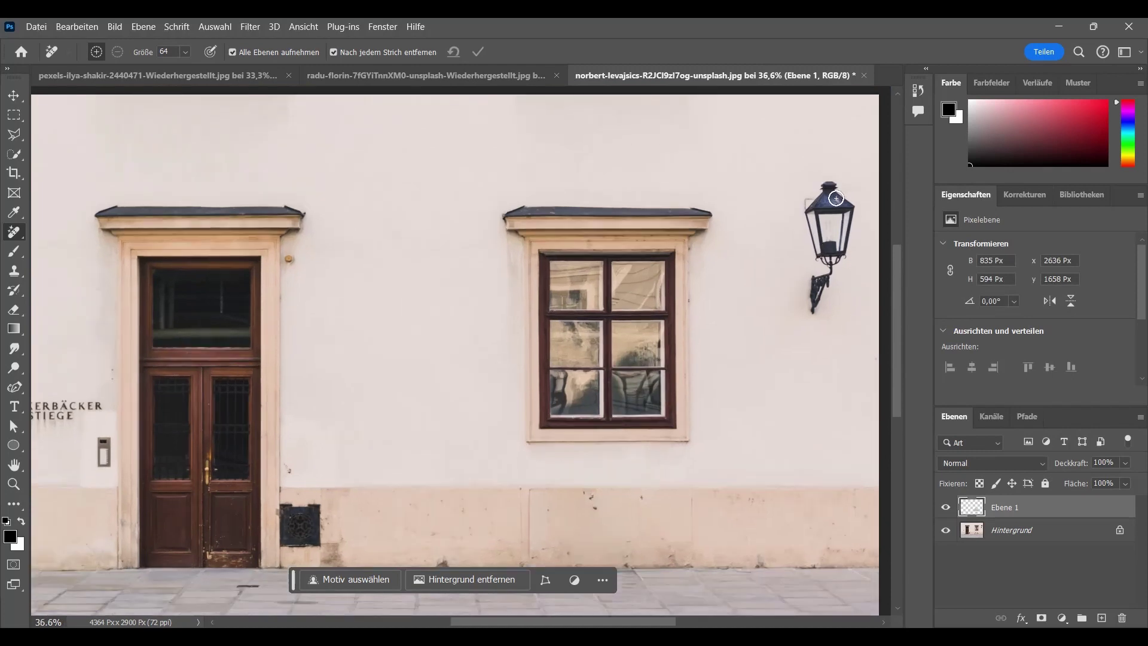
{"action": "scroll", "coordinate": [836, 198], "scroll_direction": "up", "scroll_amount": 2}
{"action": "scroll", "coordinate": [706, 608], "scroll_direction": "right", "scroll_amount": 3}
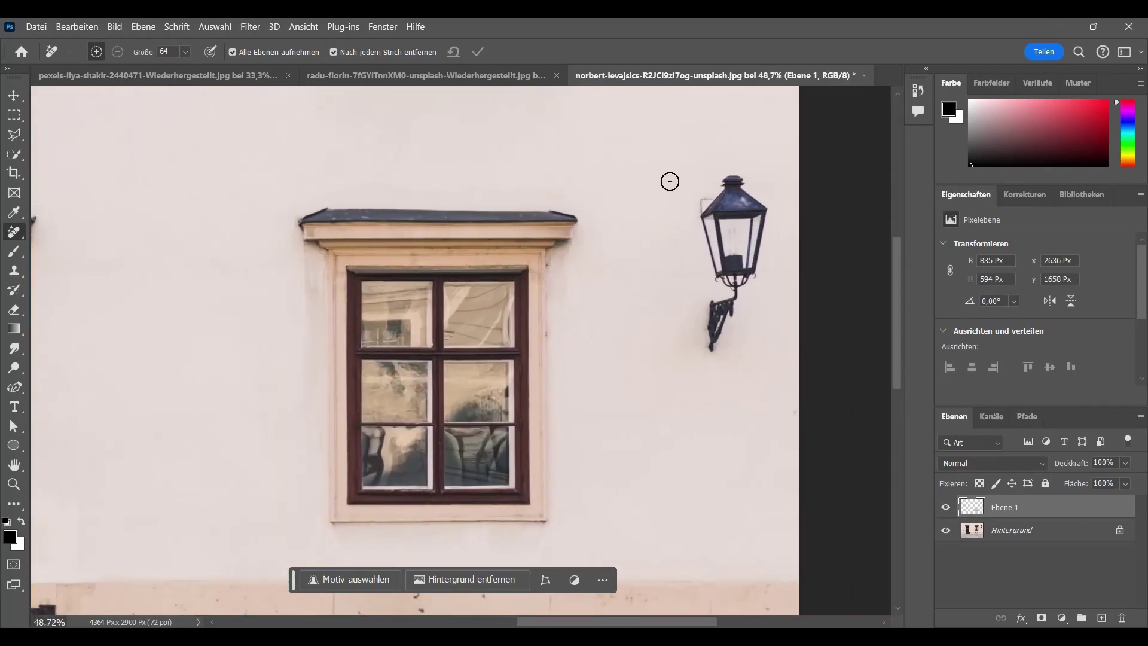
{"action": "left_click_drag", "start_coordinate": [676, 167], "coordinate": [777, 322]}
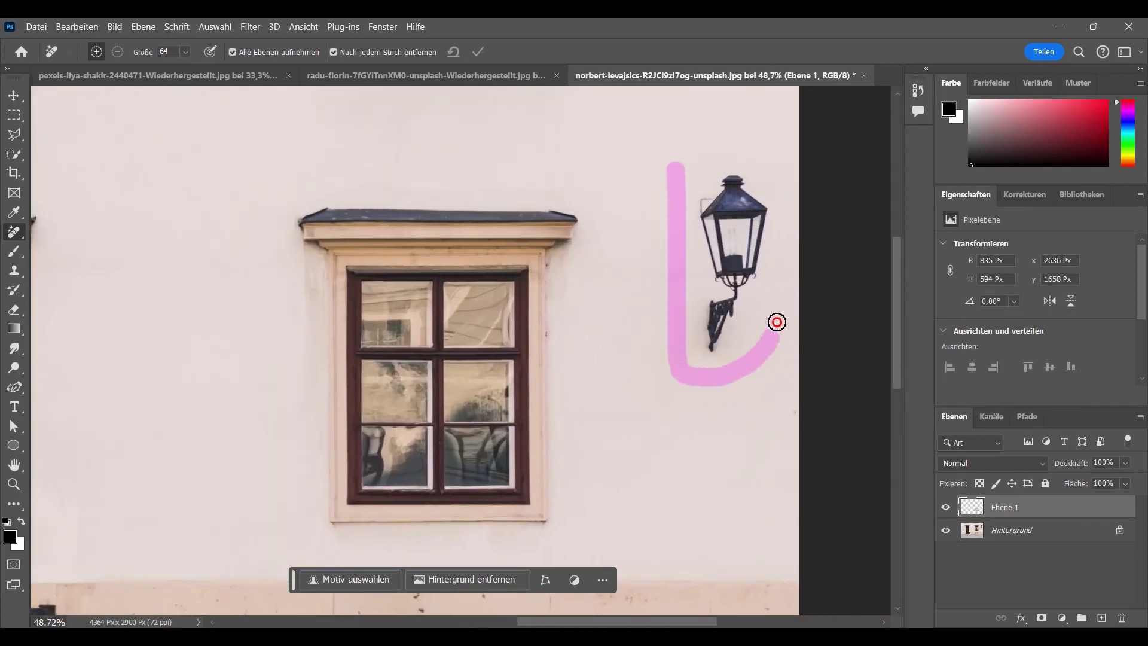
{"action": "left_click_drag", "start_coordinate": [776, 322], "coordinate": [699, 161]}
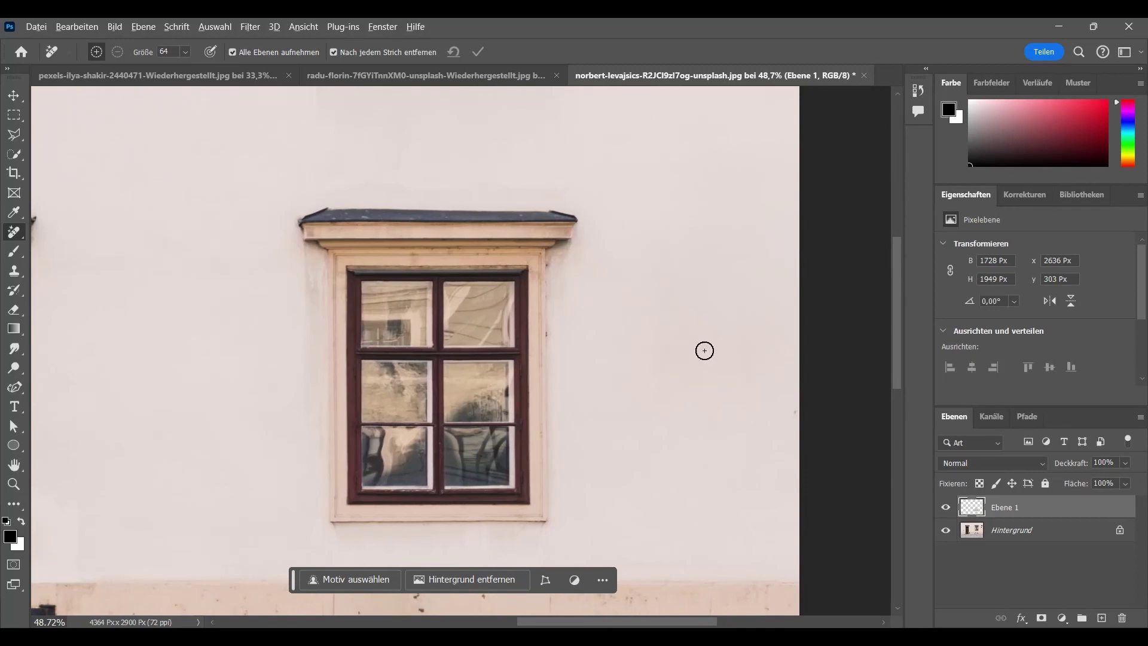
{"action": "scroll", "coordinate": [744, 238], "scroll_direction": "down", "scroll_amount": 2}
{"action": "scroll", "coordinate": [639, 586], "scroll_direction": "left", "scroll_amount": 5}
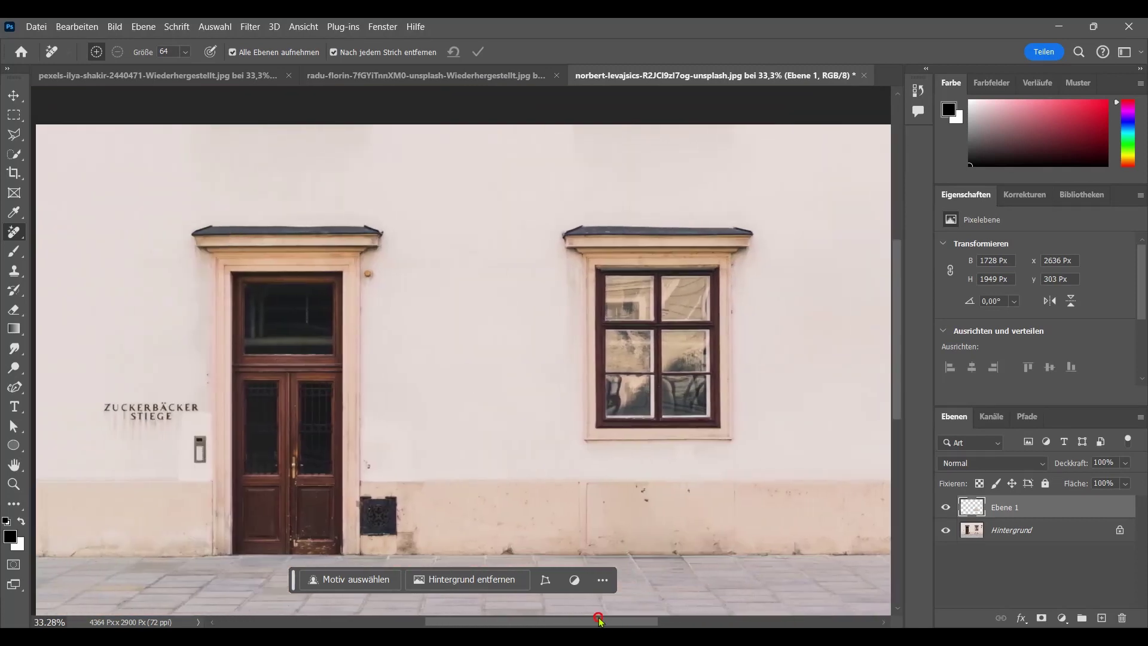
{"action": "scroll", "coordinate": [640, 573], "scroll_direction": "left", "scroll_amount": 2}
{"action": "scroll", "coordinate": [637, 550], "scroll_direction": "down", "scroll_amount": 1}
{"action": "left_click_drag", "start_coordinate": [629, 622], "coordinate": [643, 622]}
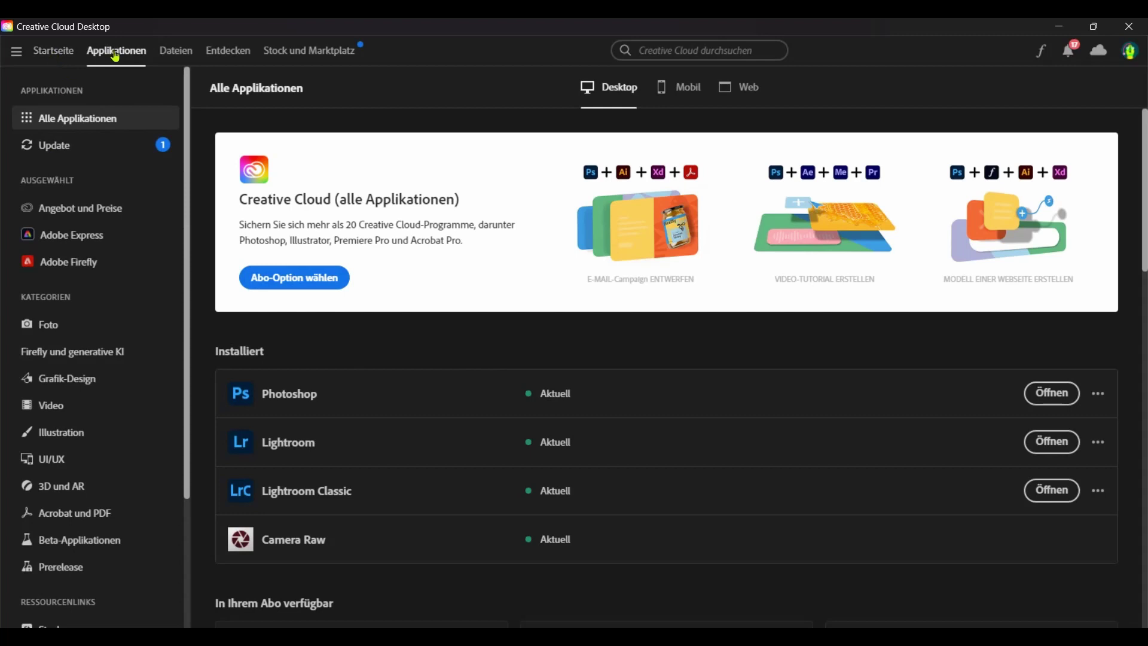
- Open the Update section under Applikationen to see the Photoshop (Beta) v25.1 update
{"action": "left_click", "coordinate": [77, 149]}
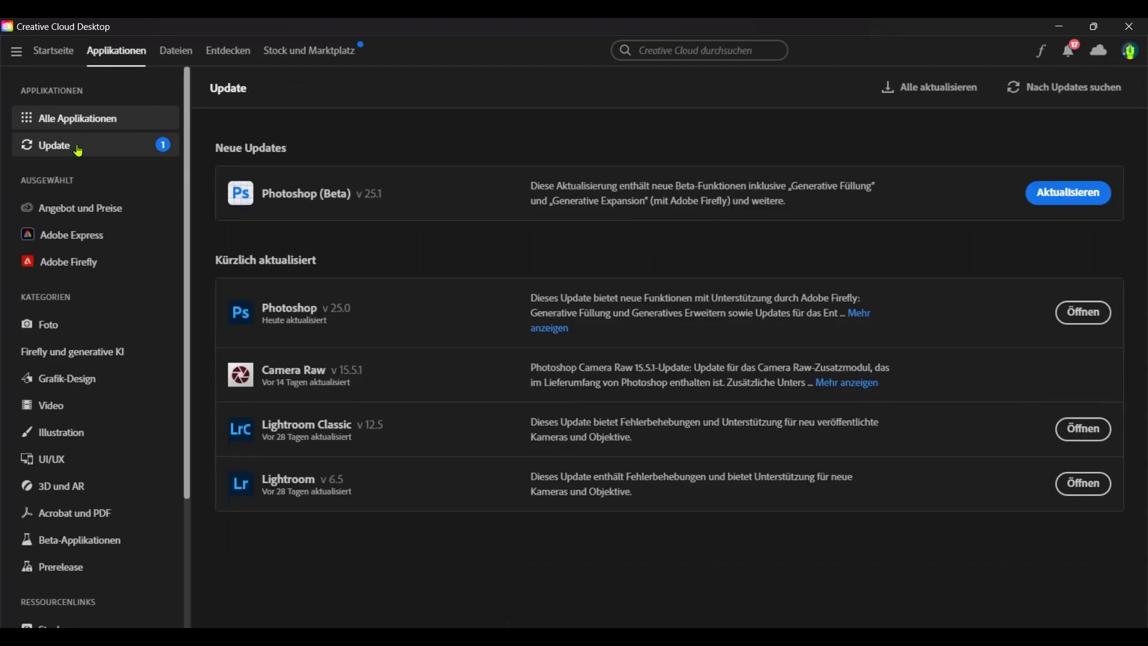